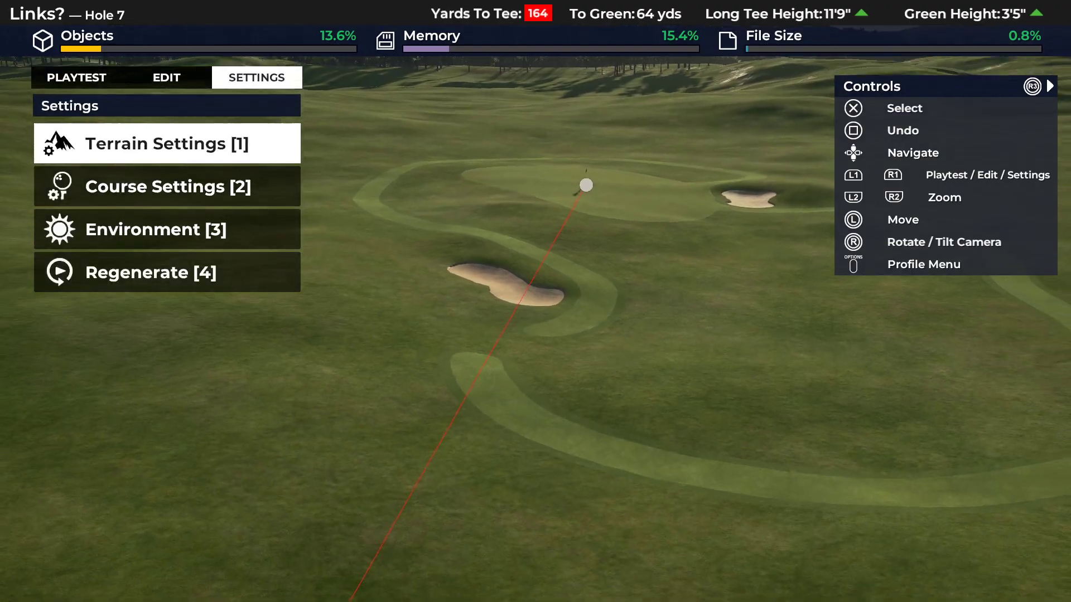
- Raise the land between the green and the bunker beside it, using Landscape Raise with the soft round brush at 0 ft 9 in
key(Up)
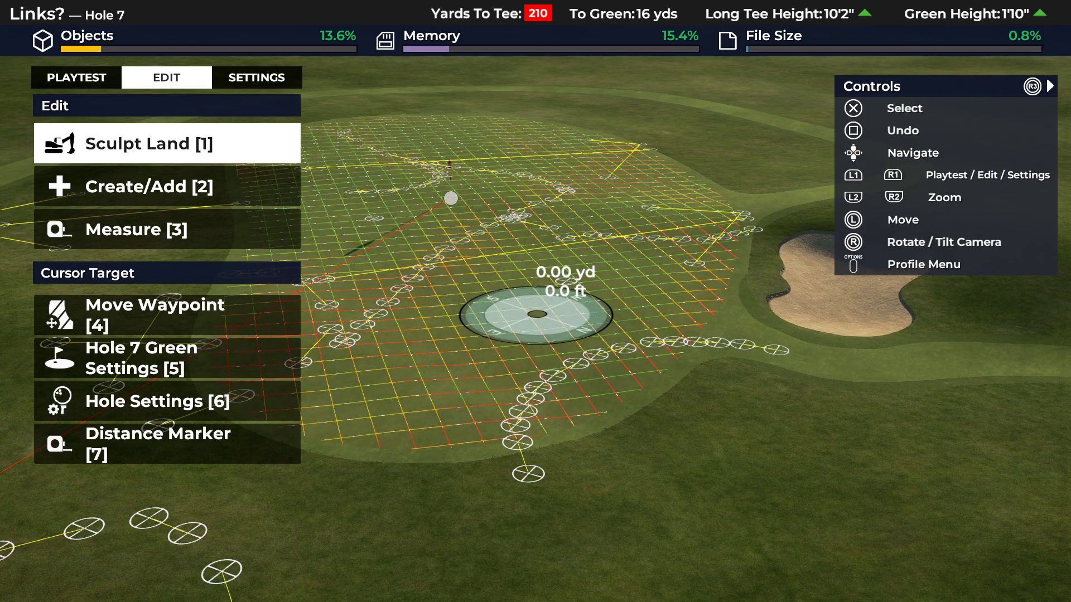
key(1)
key(Escape)
key(Down)
key(Down)
key(Up)
key(Return)
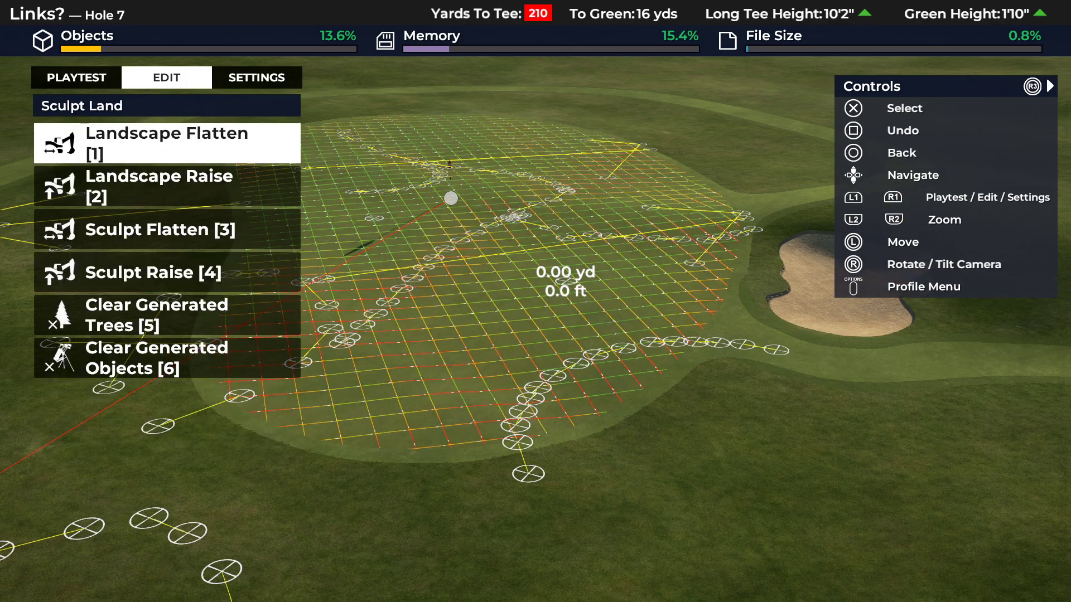
key(Down)
key(Return)
key(Right)
key(Right)
key(Return)
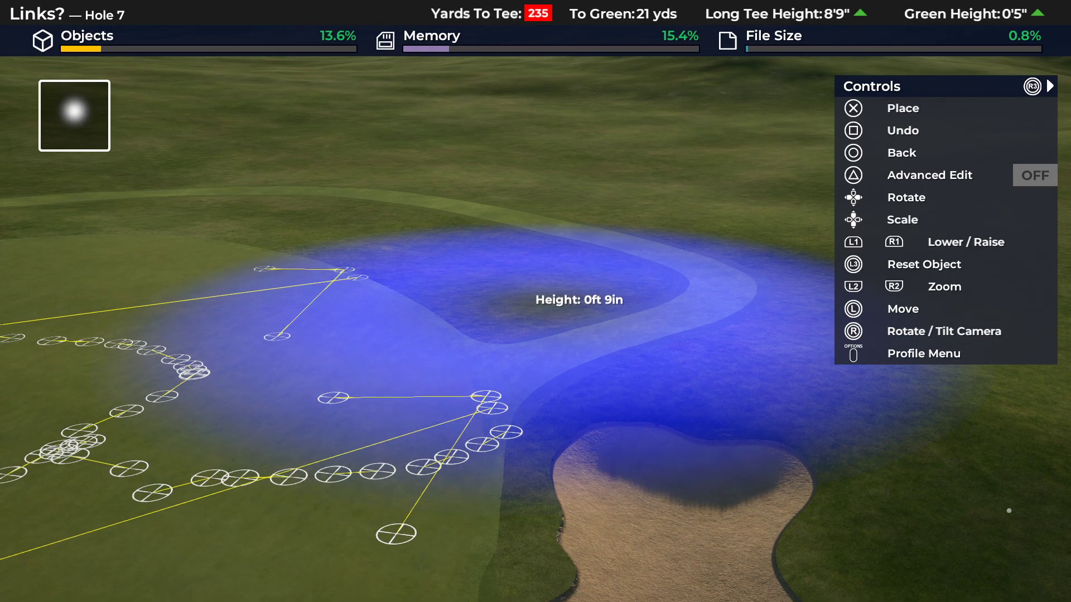
key(Escape)
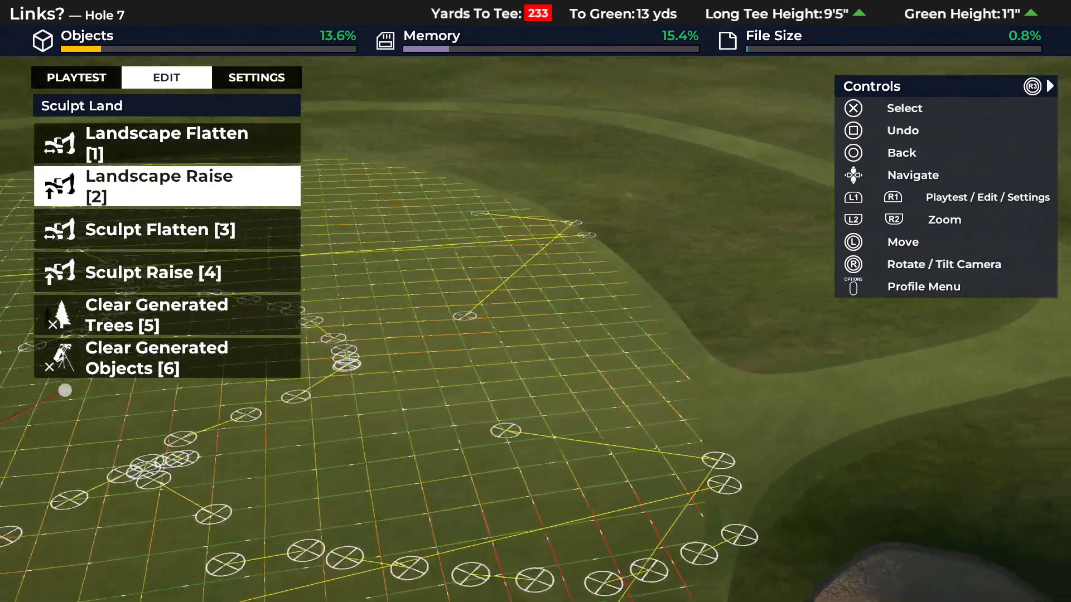
- Raise the green's bunker-side edge with the soft round Landscape Raise brush at a height of 0 ft 6 in
key(Return)
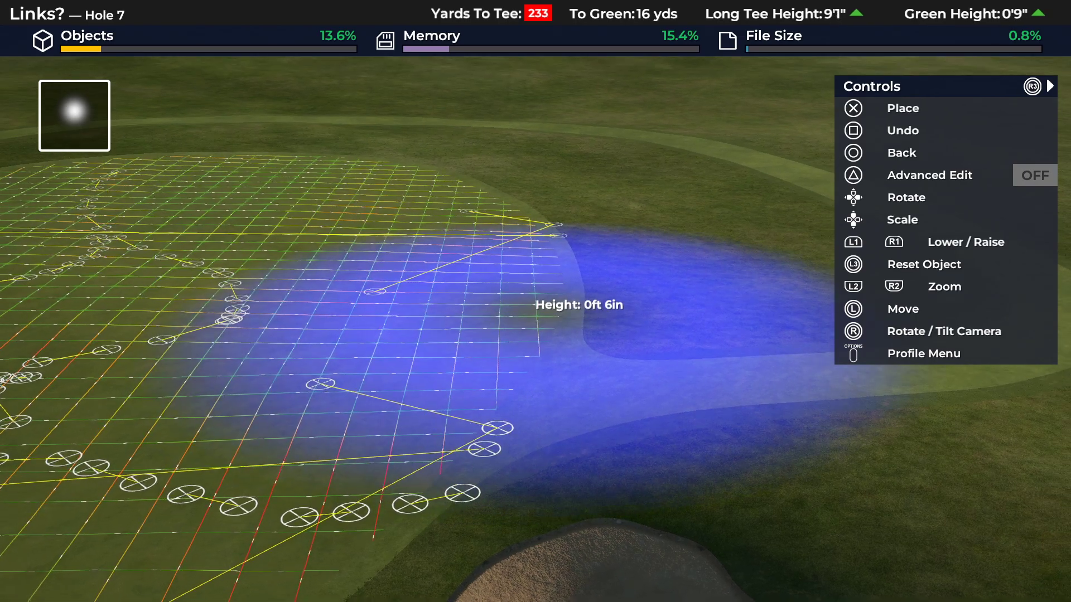
key(Up)
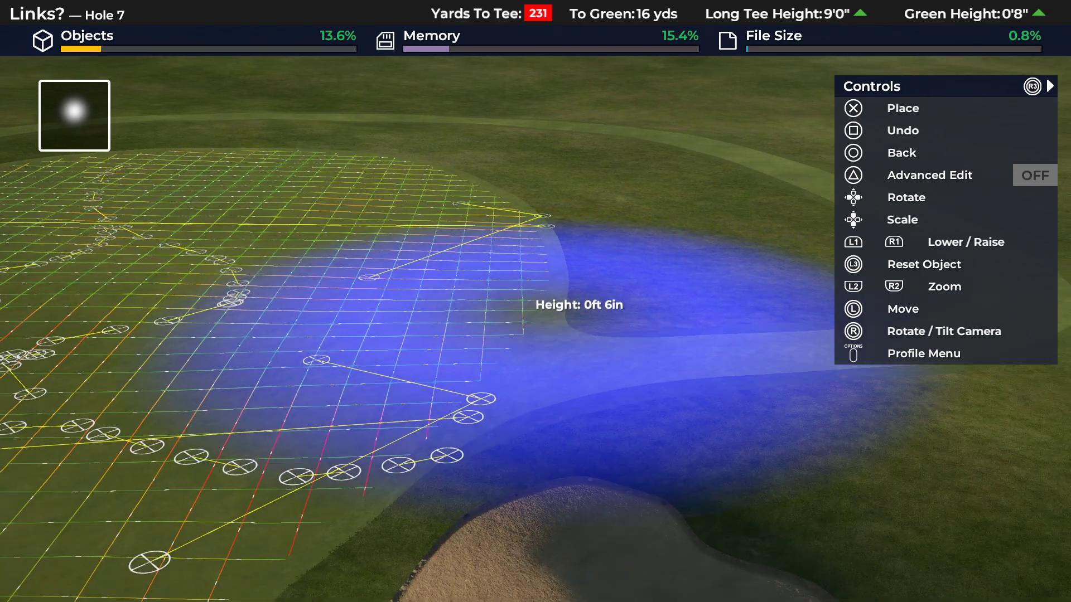
key(Return)
key(Escape)
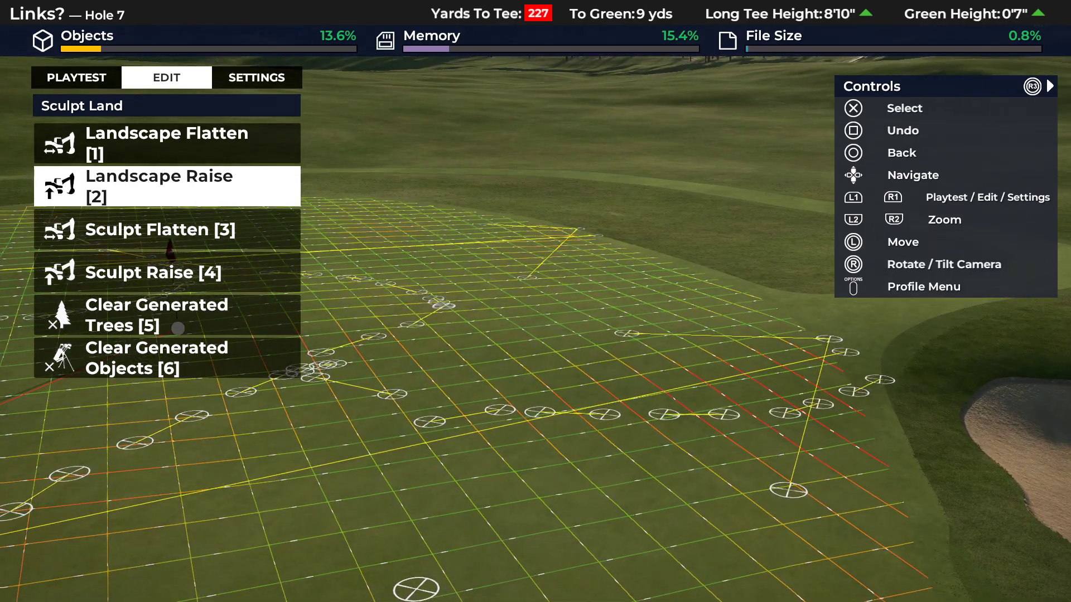
key(Escape)
- Place a chain of distance markers across the back section of the green, running toward its back edge
key(Return)
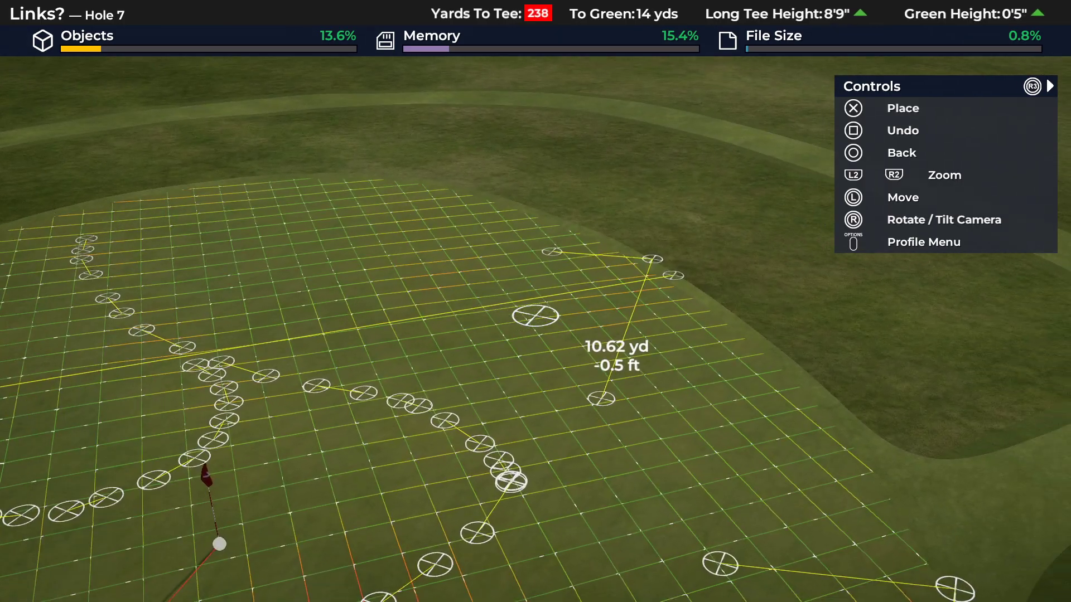
key(Return)
key(Return)
key(Return)
key(Return)
key(Return)
key(Return)
key(Return)
key(Return)
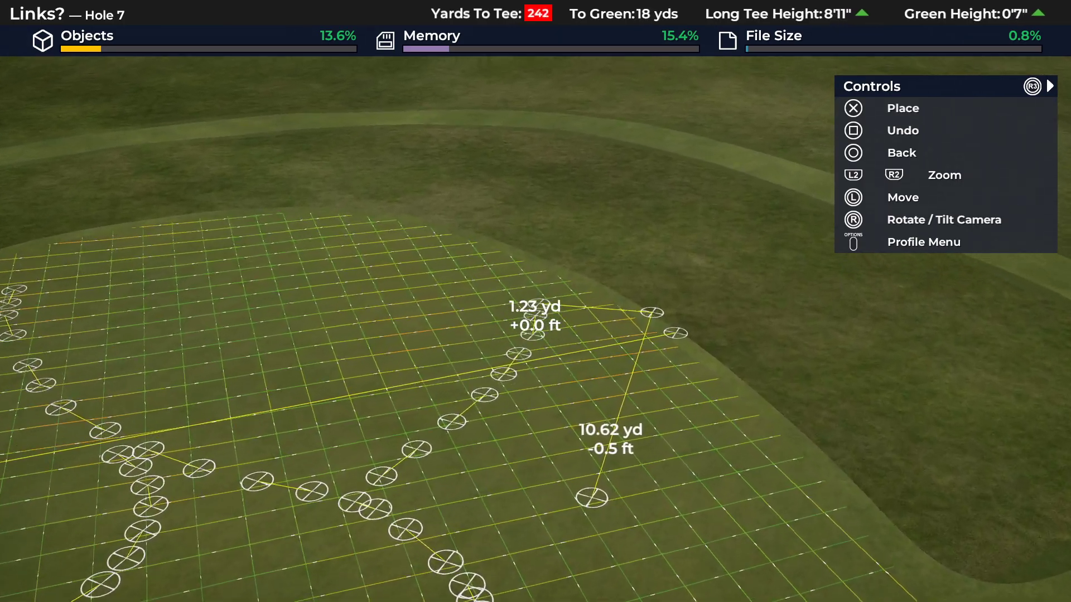
key(Return)
key(Return)
key(Escape)
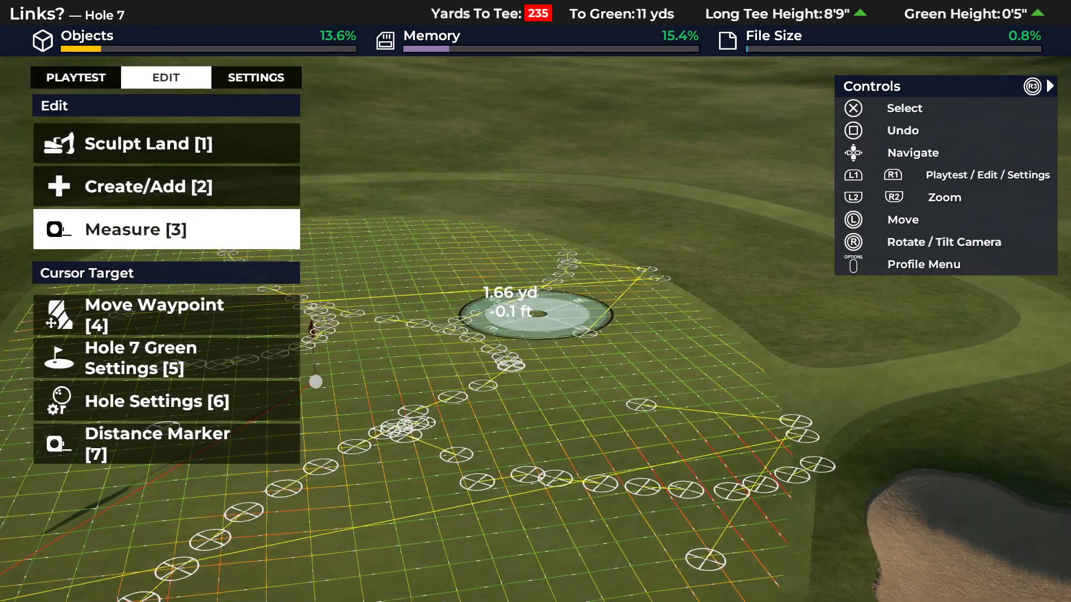
- Raise the green's back edge at the end of the marker chain, using a smaller soft round Landscape Raise brush at 0 ft 3 in
key(Up)
key(Up)
key(Down)
key(Return)
key(Down)
key(Return)
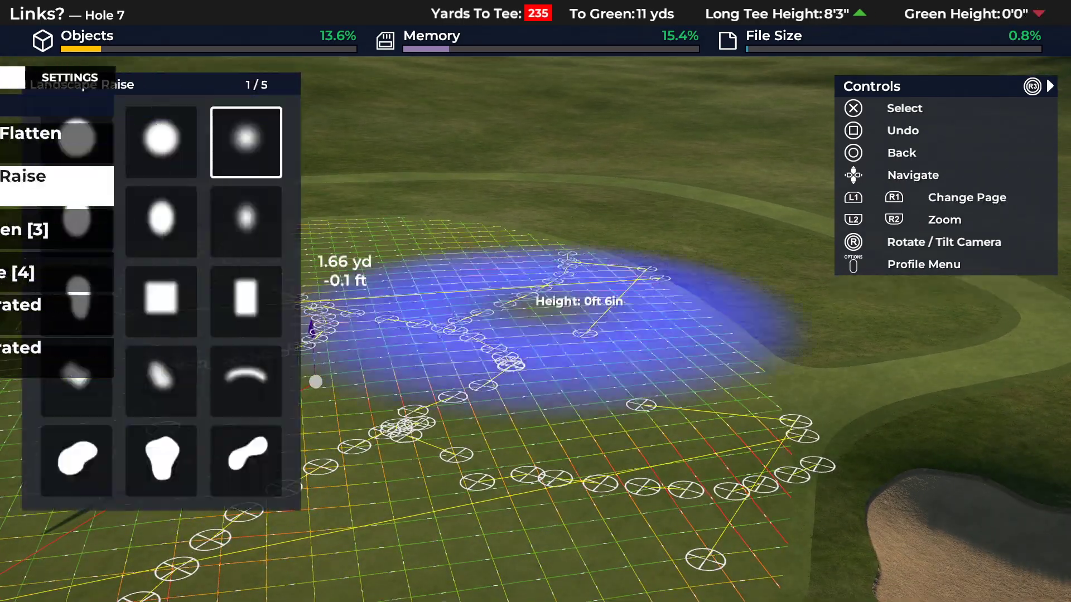
key(Return)
key(q)
key(q)
key(q)
key(q)
key(e)
key(Down)
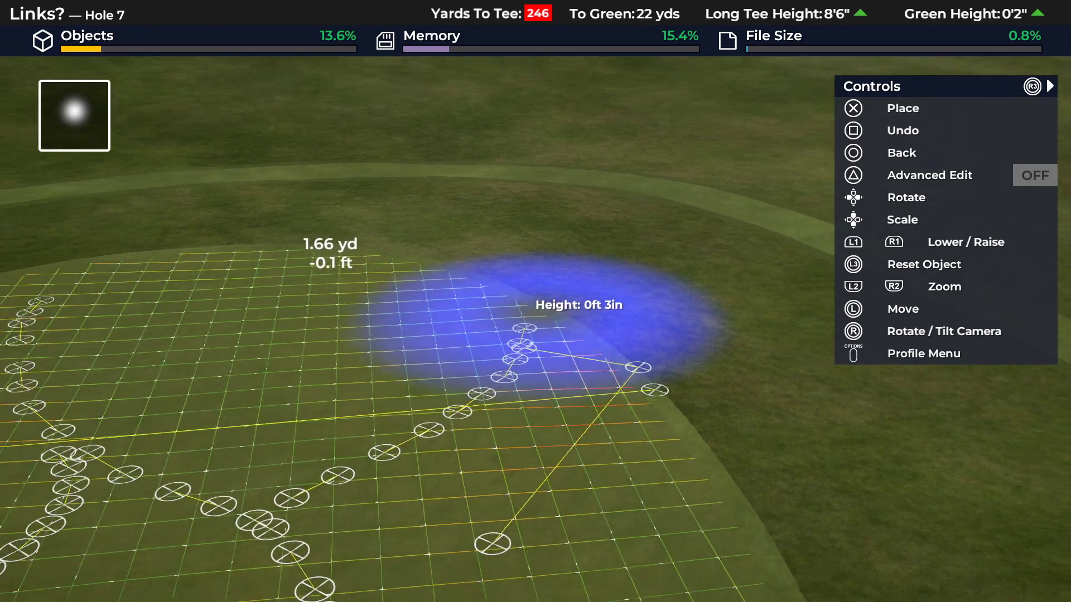
key(Escape)
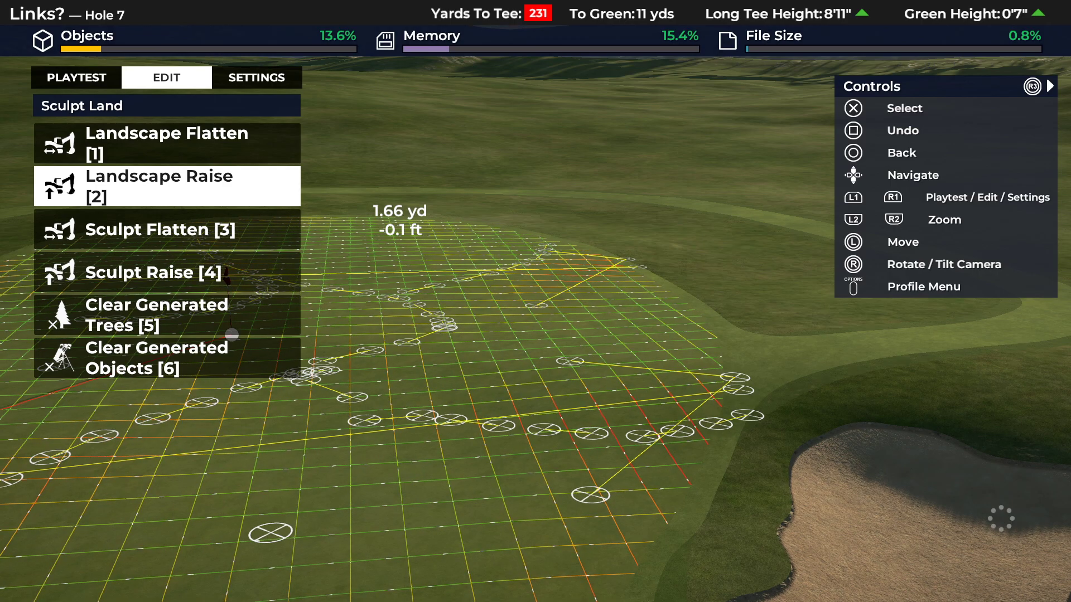
- Raise the green's back edge beyond the marker chain with the soft round brush at a height of 0 ft 2 in
key(Return)
key(Return)
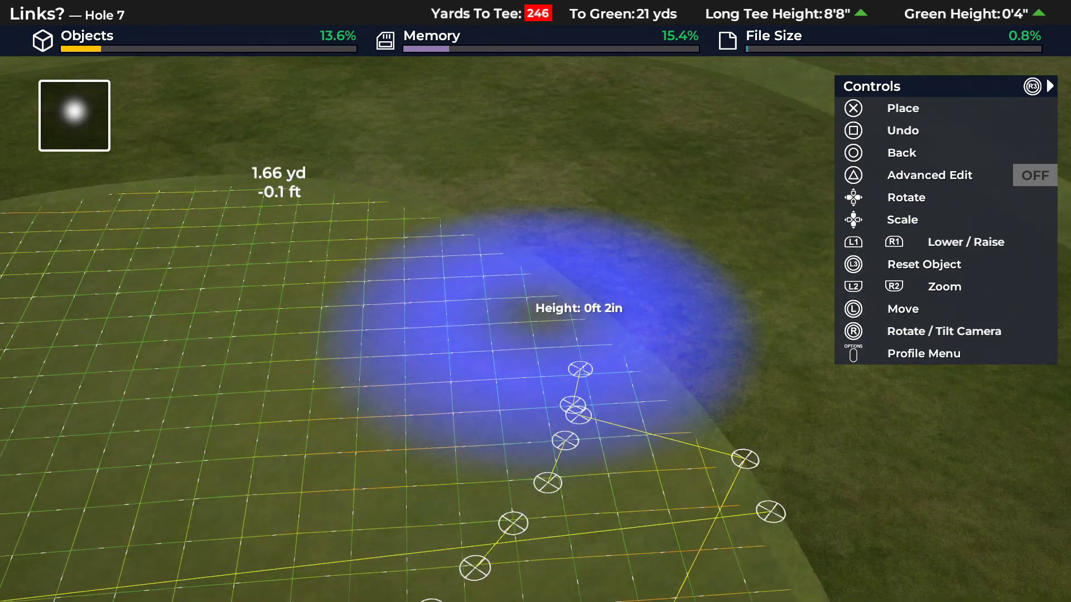
key(Return)
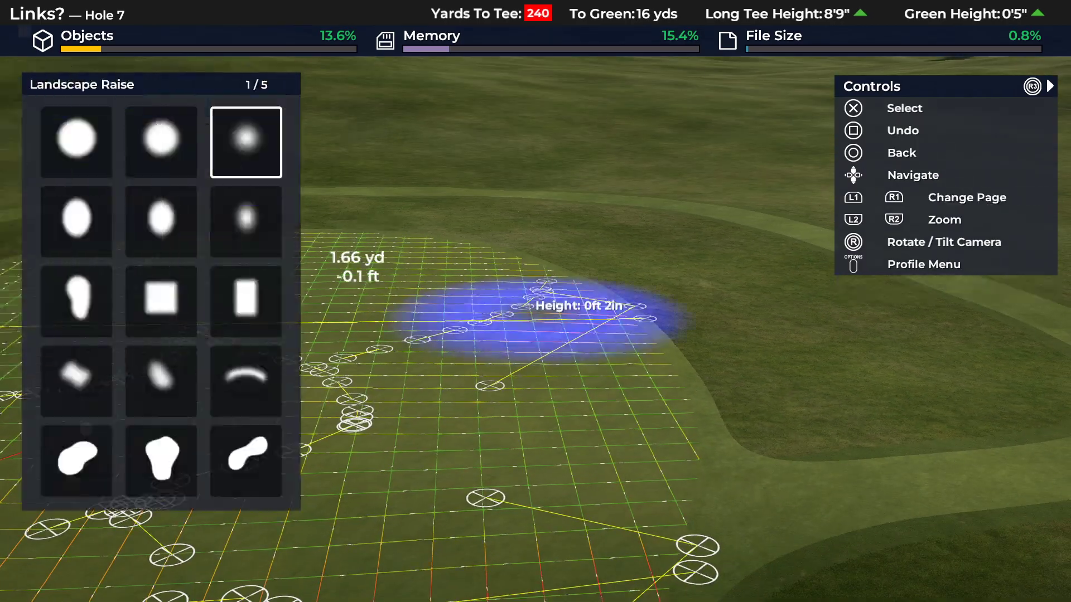
key(Return)
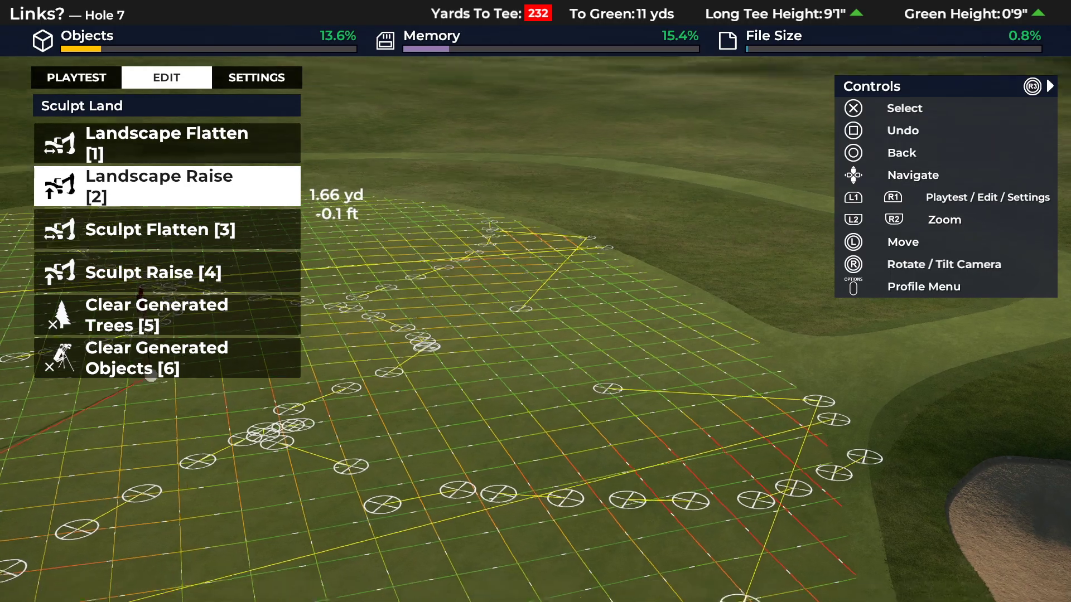
key(3)
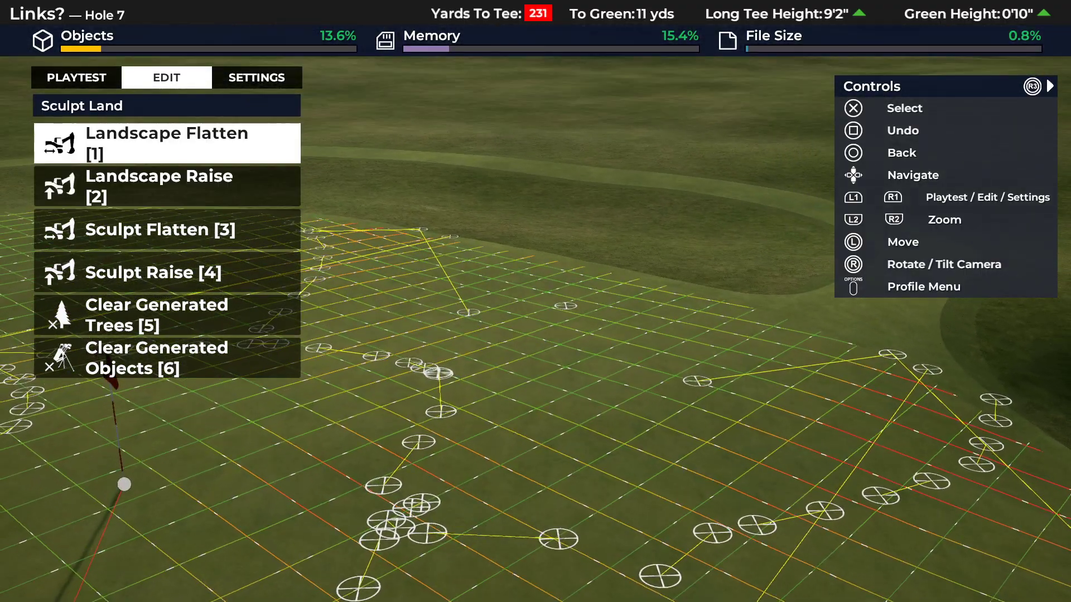
- Try to lower the green's front edge on the tee side, using Landscape Raise at heights of -0 ft 6 in and -0 ft 10 in
key(Down)
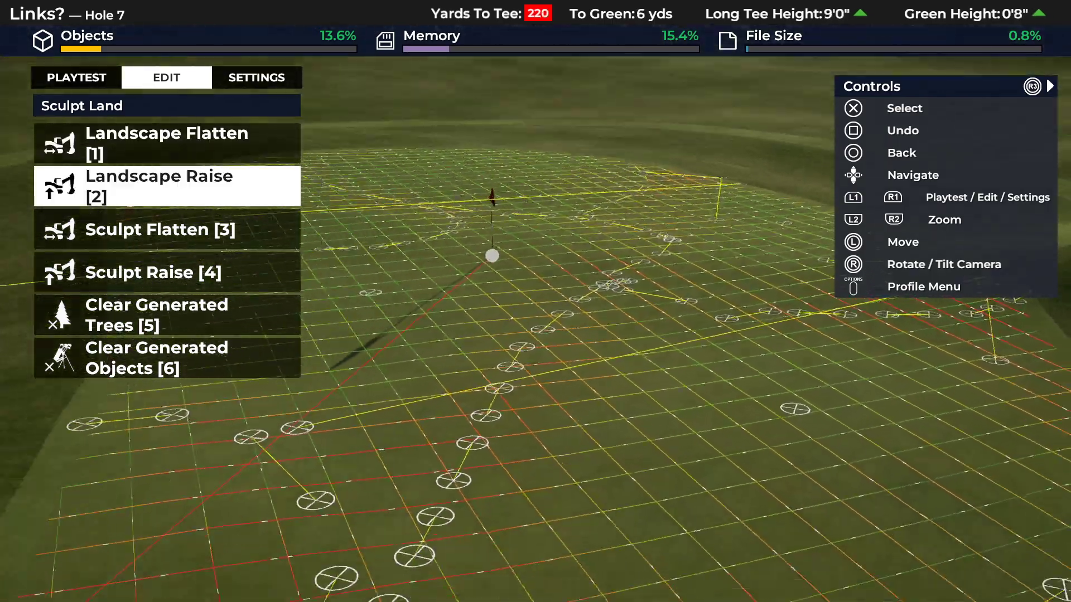
key(Return)
key(Return)
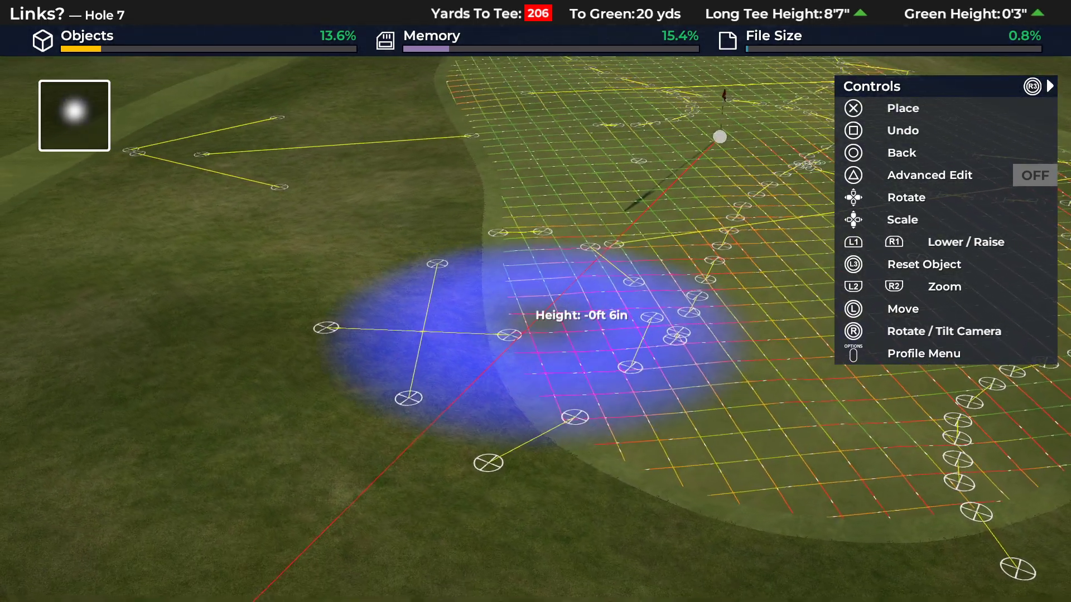
key(Escape)
key(Escape)
key(Up)
key(Return)
key(Return)
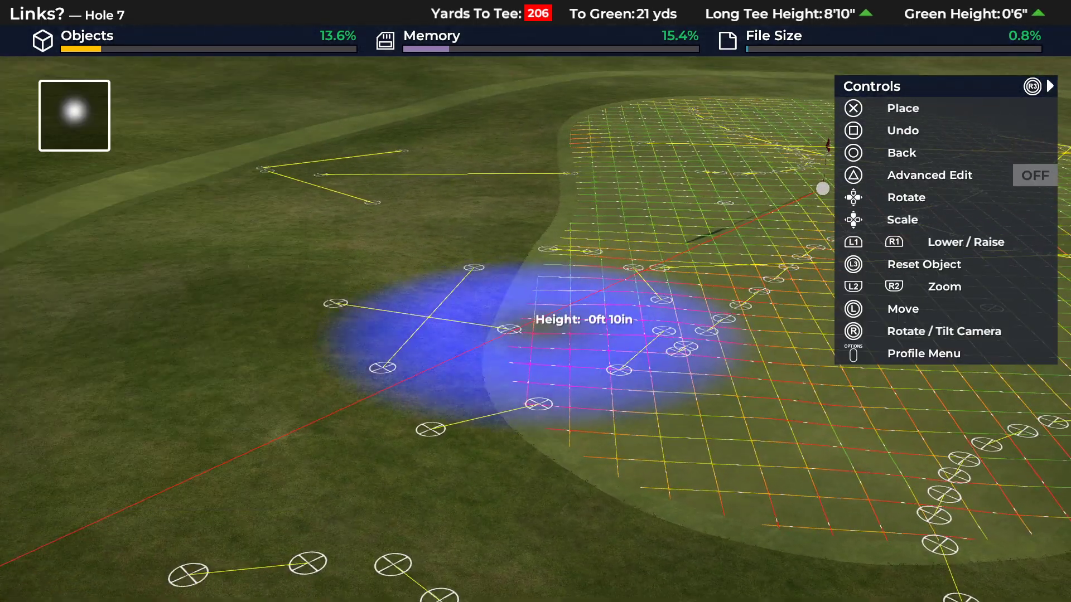
key(Escape)
key(Escape)
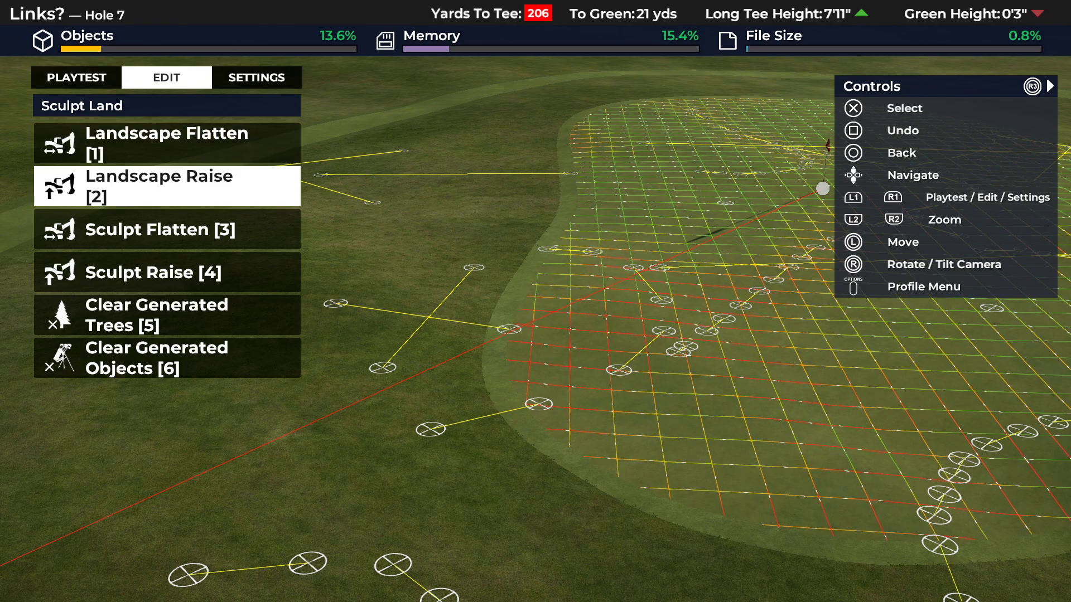
key(Return)
key(Escape)
key(Escape)
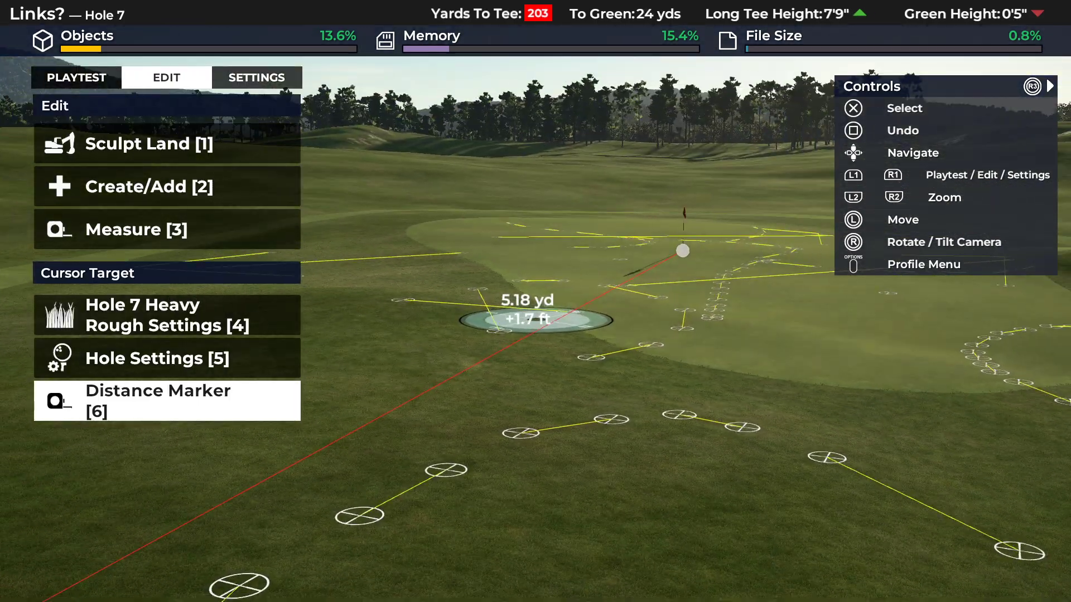
- Flatten the green's front edge around the line of play, using Landscape Flatten with the soft round brush at about 0 ft 0 in
key(Down)
key(Return)
key(Return)
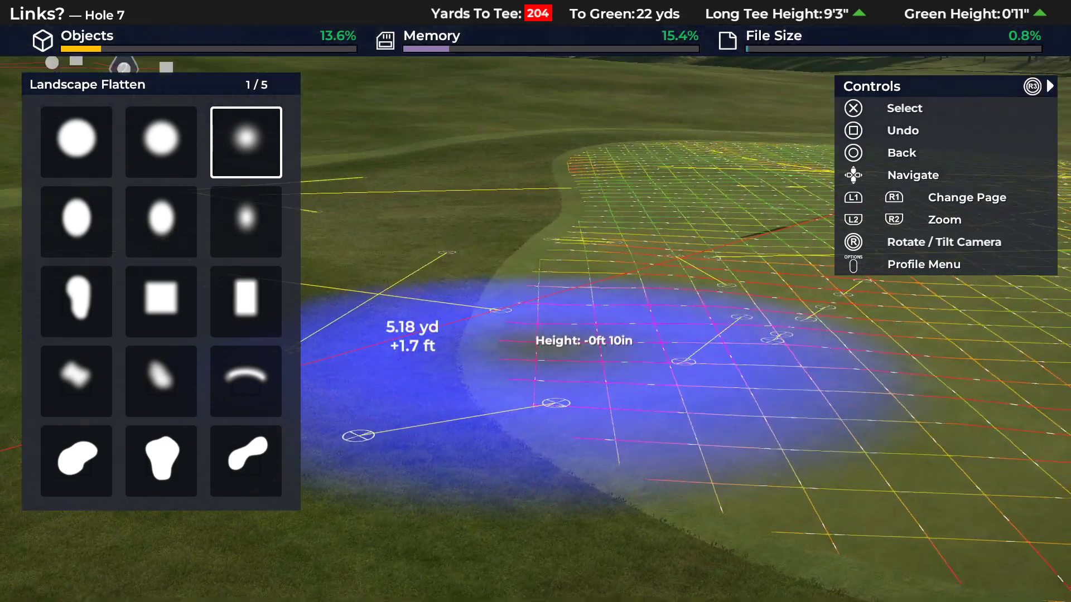
key(Escape)
key(Return)
key(Return)
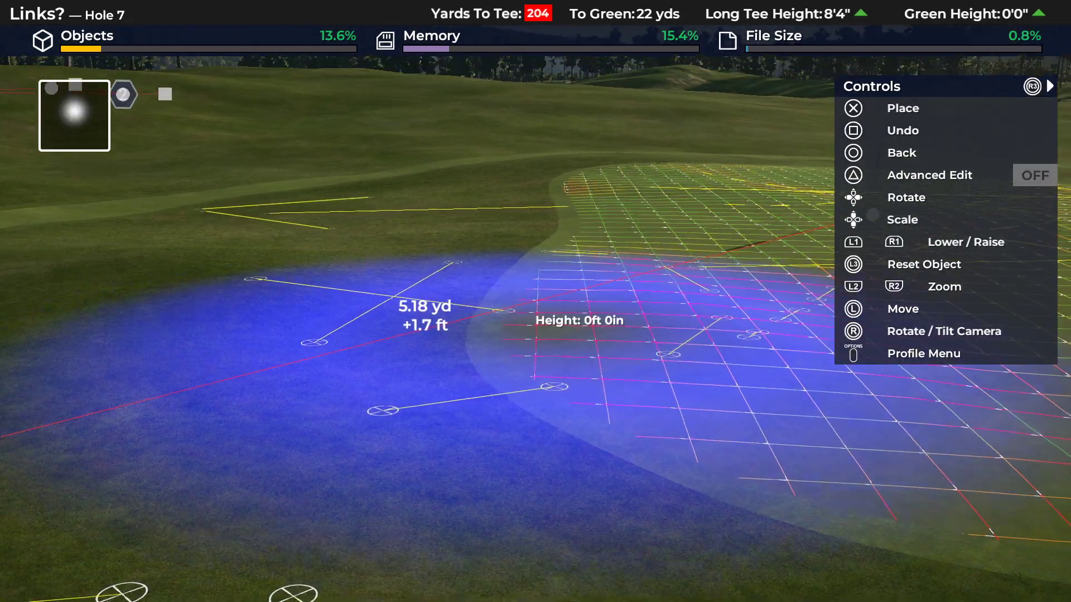
key(Down)
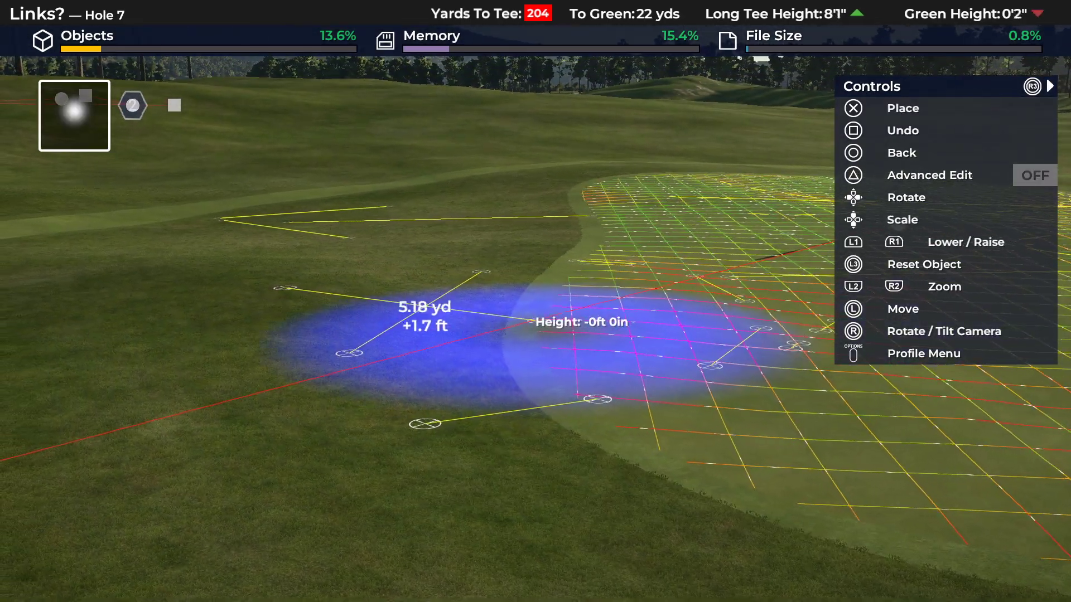
key(Up)
key(q)
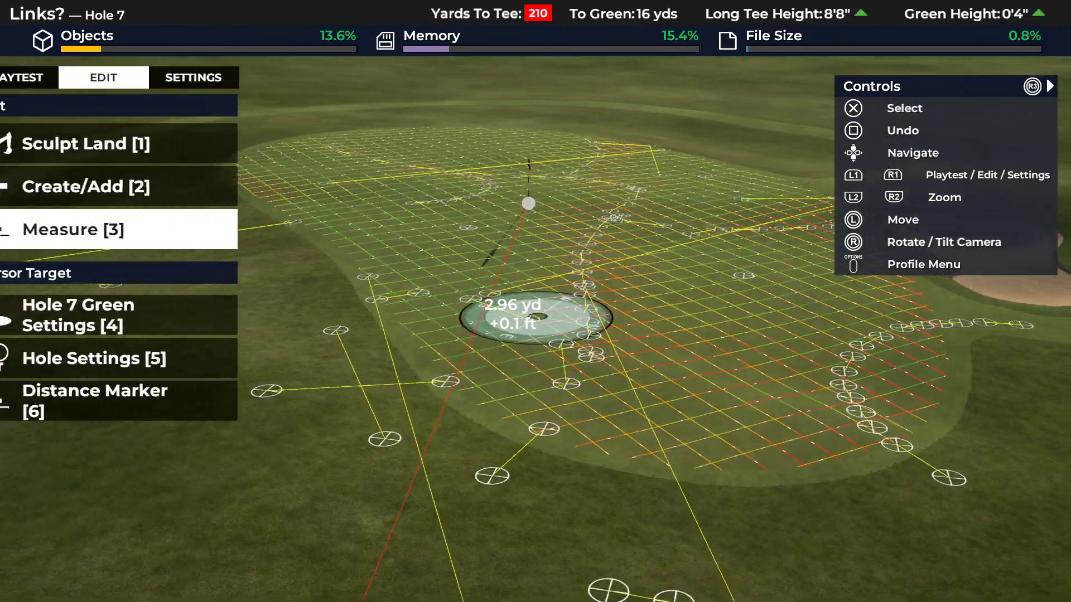
- Flatten the front section of the green using the large scattered-patches Landscape Flatten brush at 0 ft 0 in
key(1)
key(1)
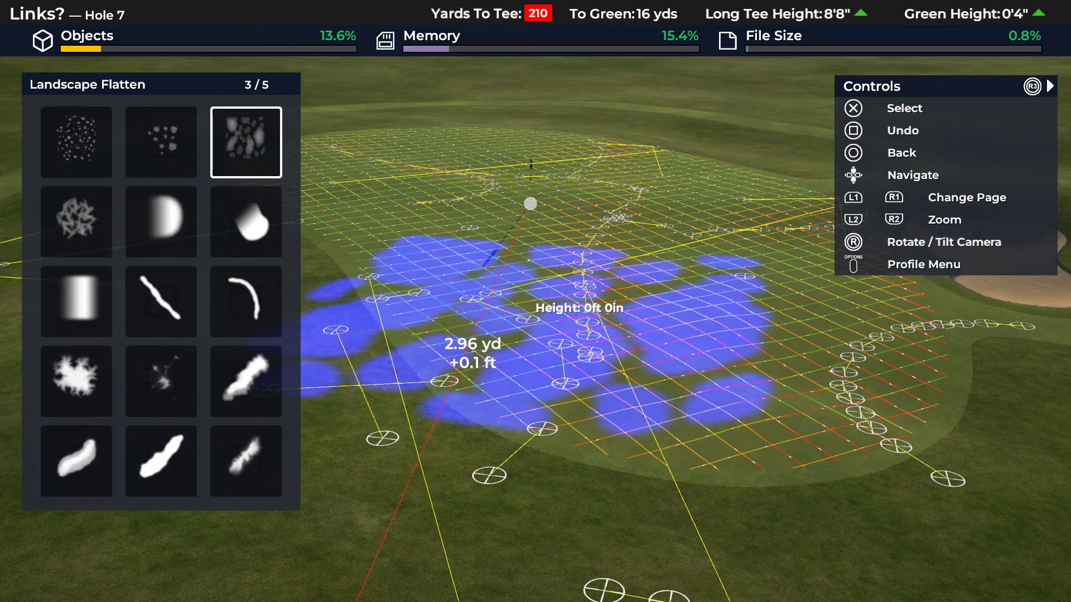
key(Return)
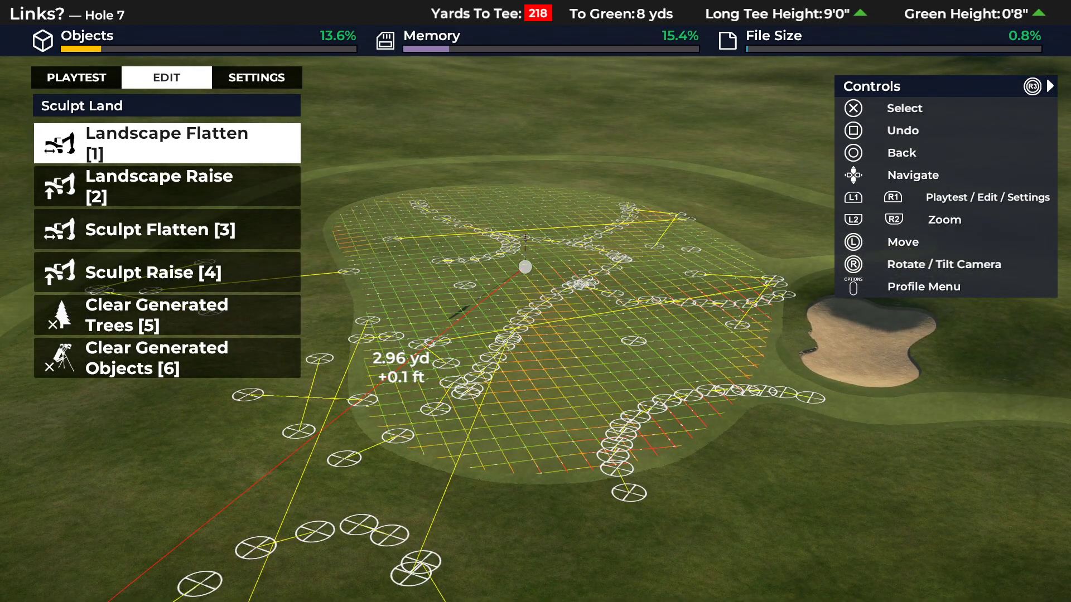
key(Escape)
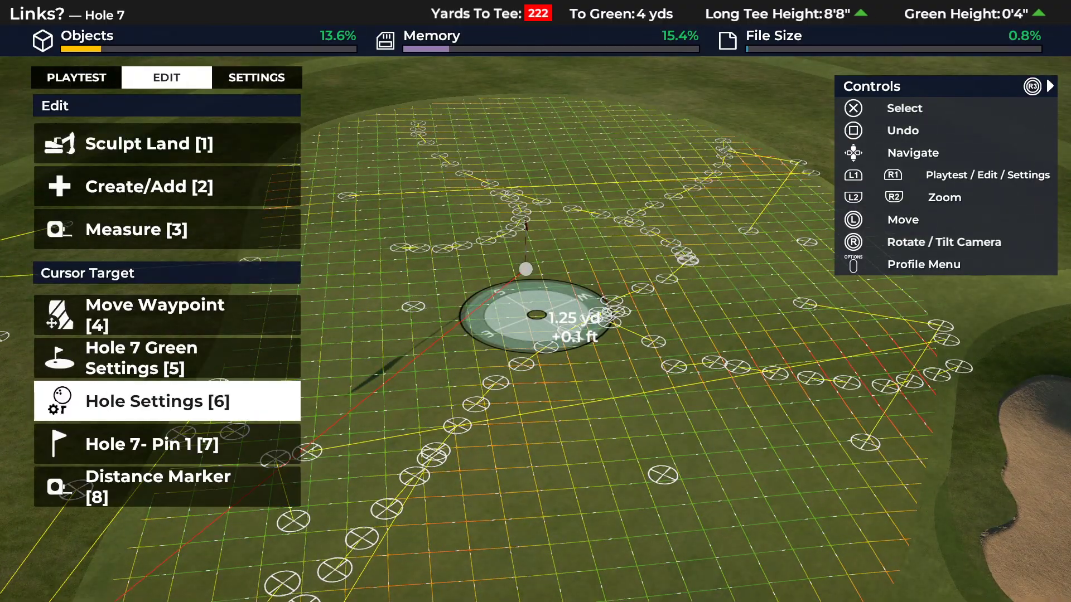
- Measure the distance and height change across the bunker side of the green with distance markers
key(3)
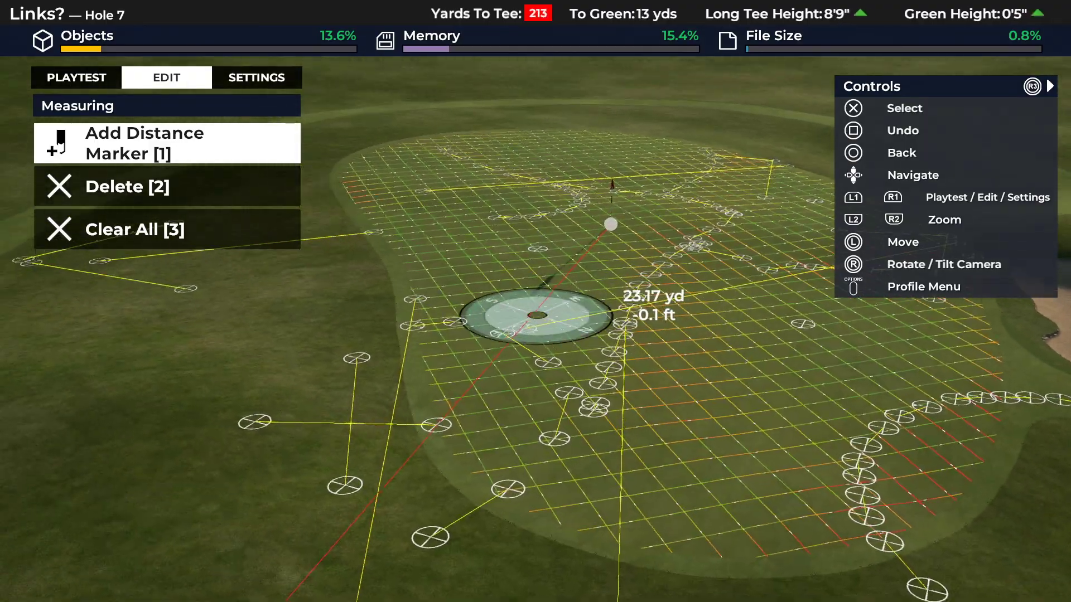
key(Escape)
key(1)
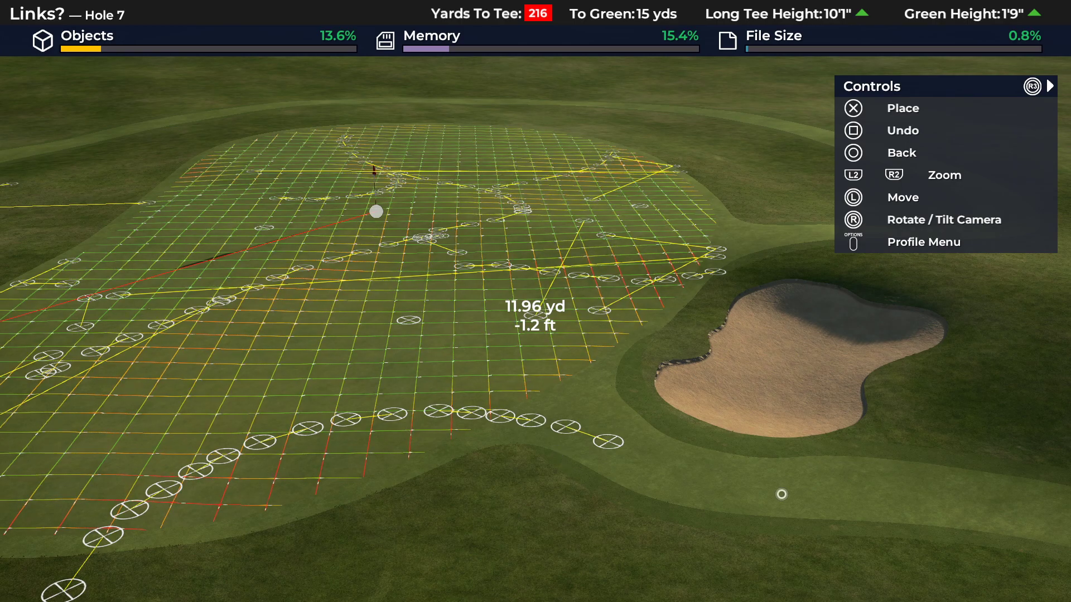
key(Escape)
- Place a distance marker near the green's bunker side and measure from it toward the middle of the green
key(Down)
key(Down)
key(Down)
key(Return)
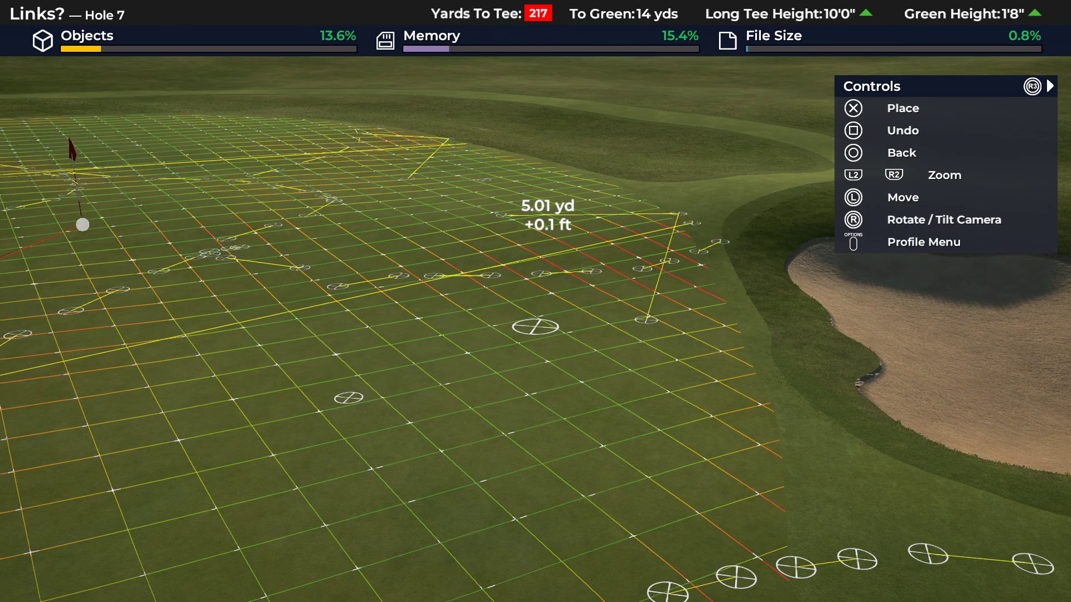
click(536, 327)
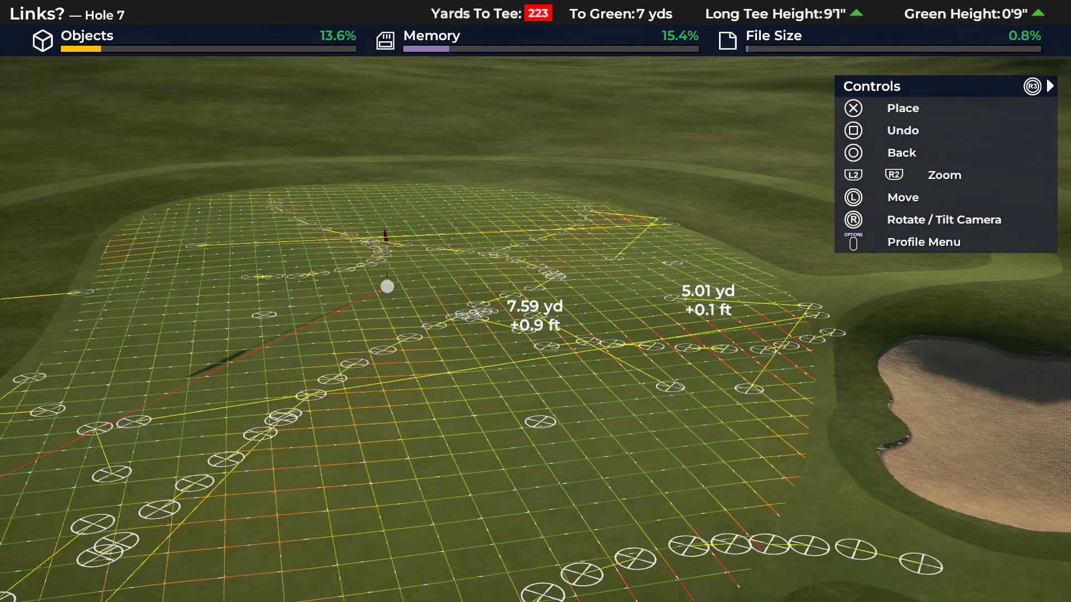
key(Escape)
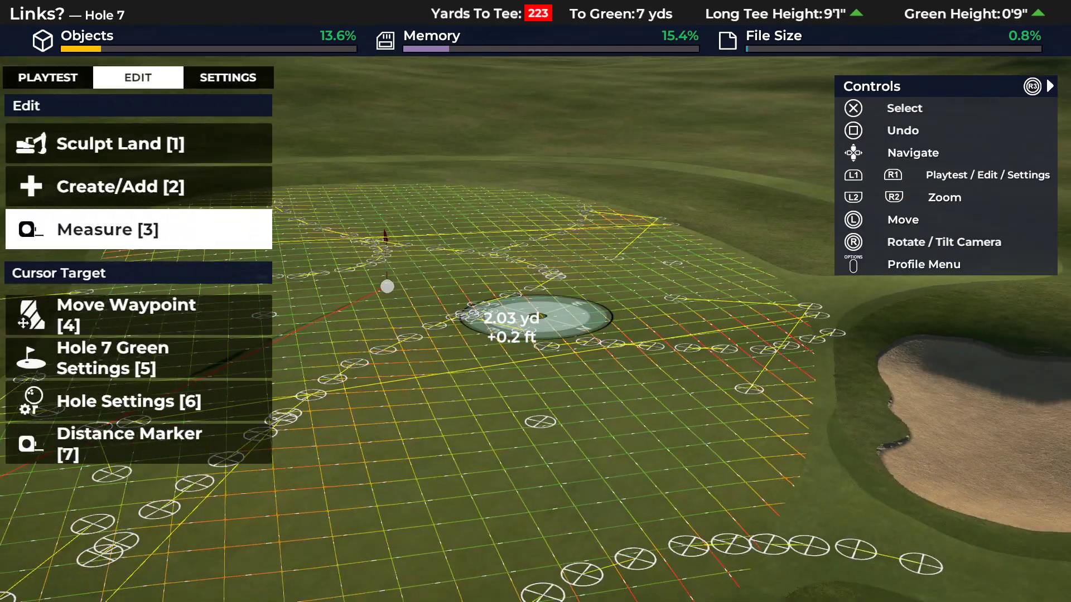
- Mark a curved line across the green beside the flag with a chain of distance markers
key(Down)
key(Down)
key(Return)
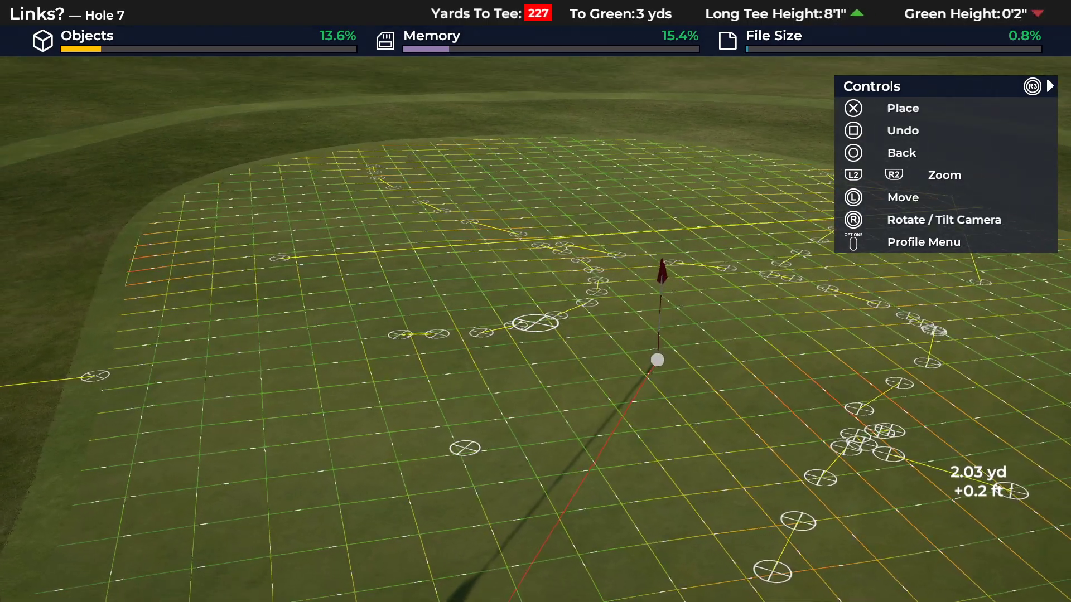
key(Escape)
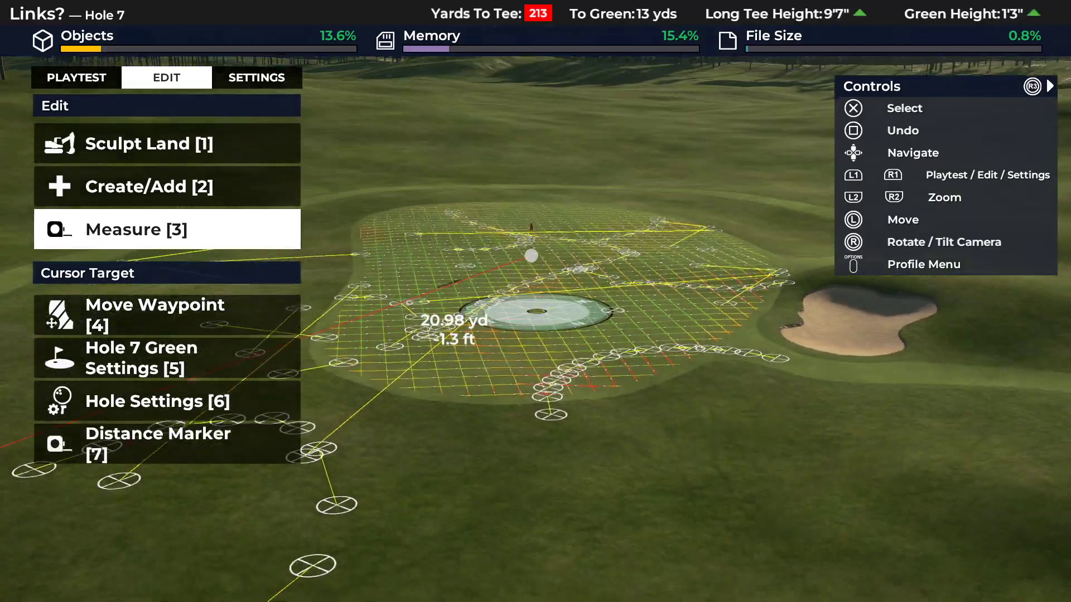
key(Down)
key(Down)
key(Down)
key(Down)
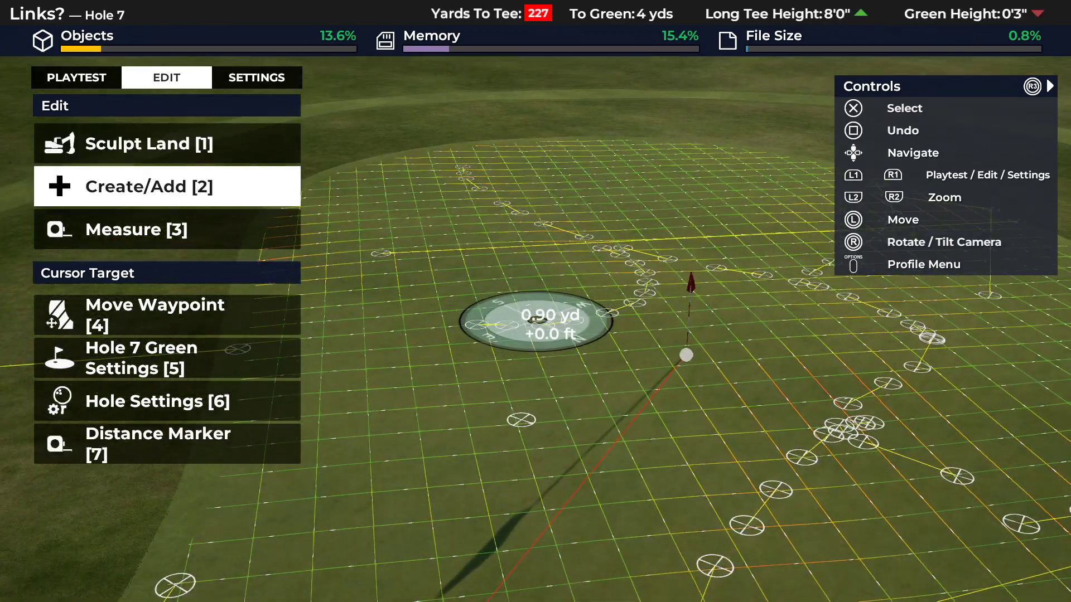
- Place distance markers around the back corner of the green, reaching from the putting surface into the rough
key(Down)
key(Return)
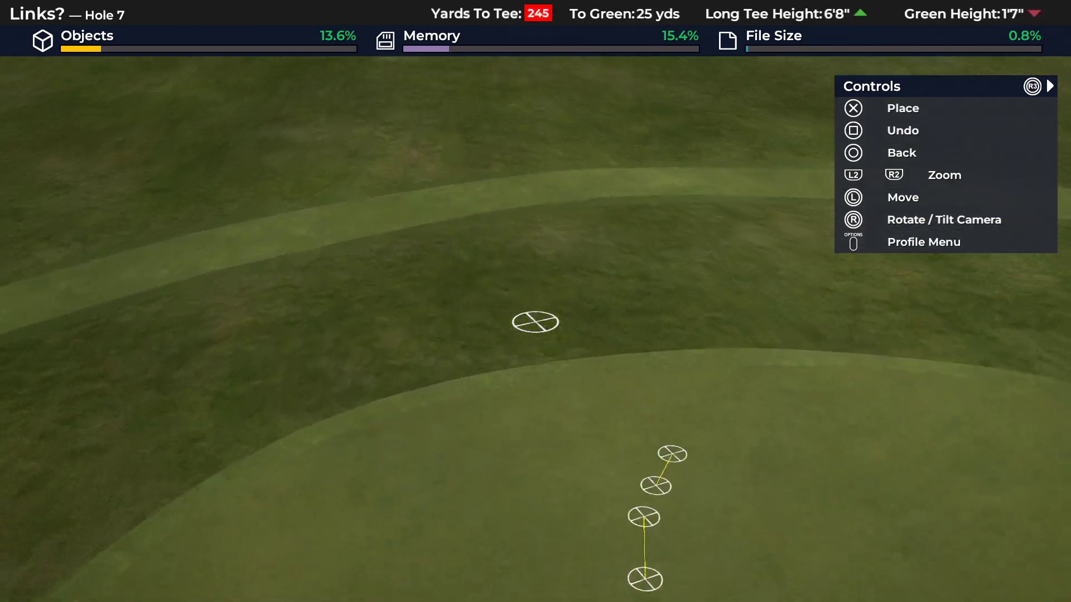
key(Return)
key(Return)
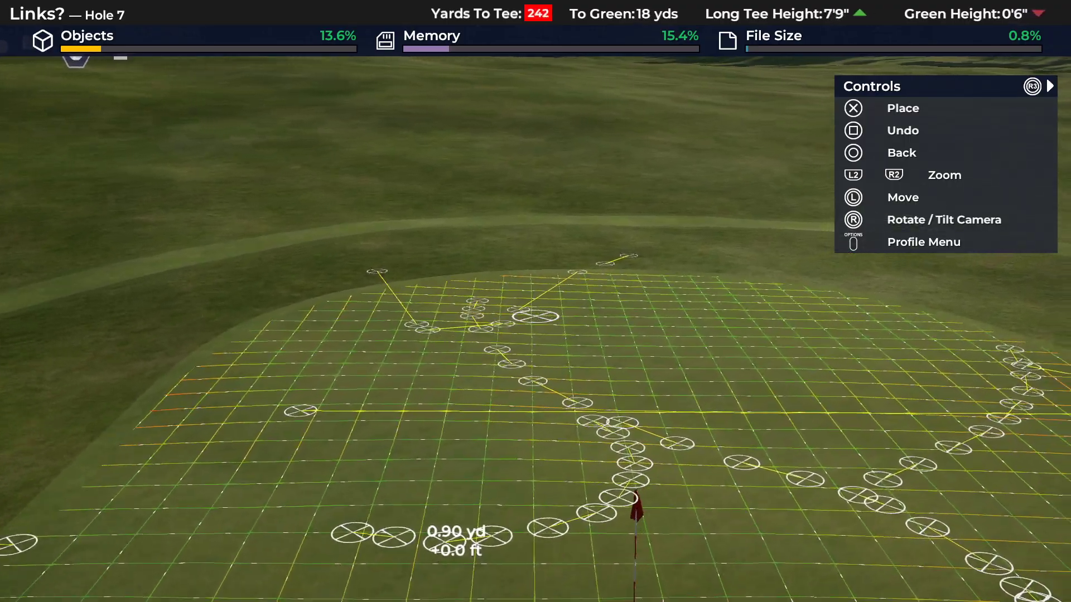
key(Escape)
- Apply Landscape Raise with the soft oval brush at 0 ft 9 in over the rough behind the green's back corner
key(1)
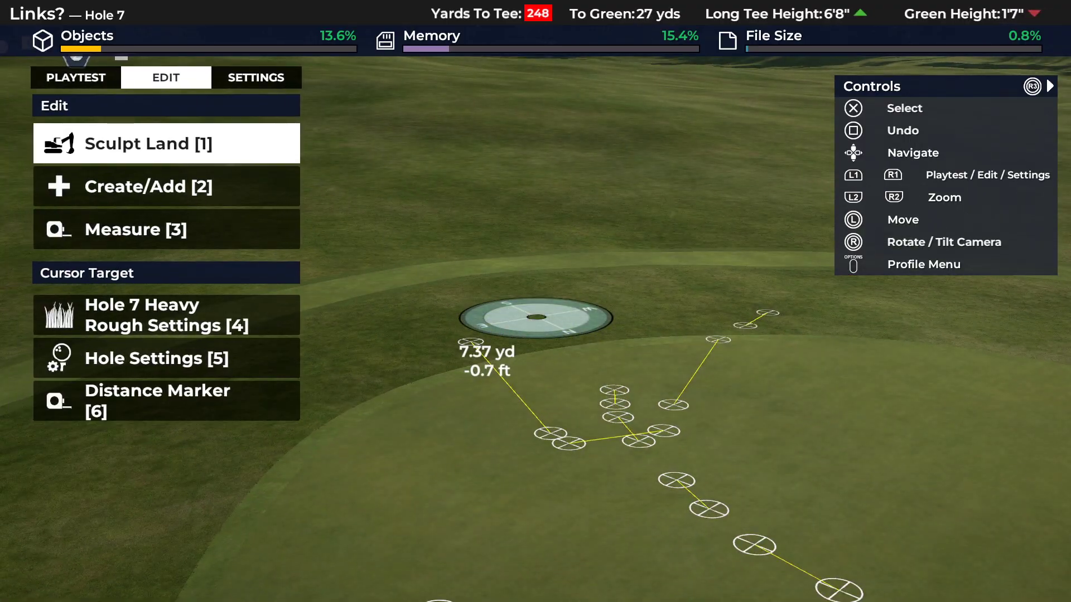
key(Right)
key(e)
key(Right)
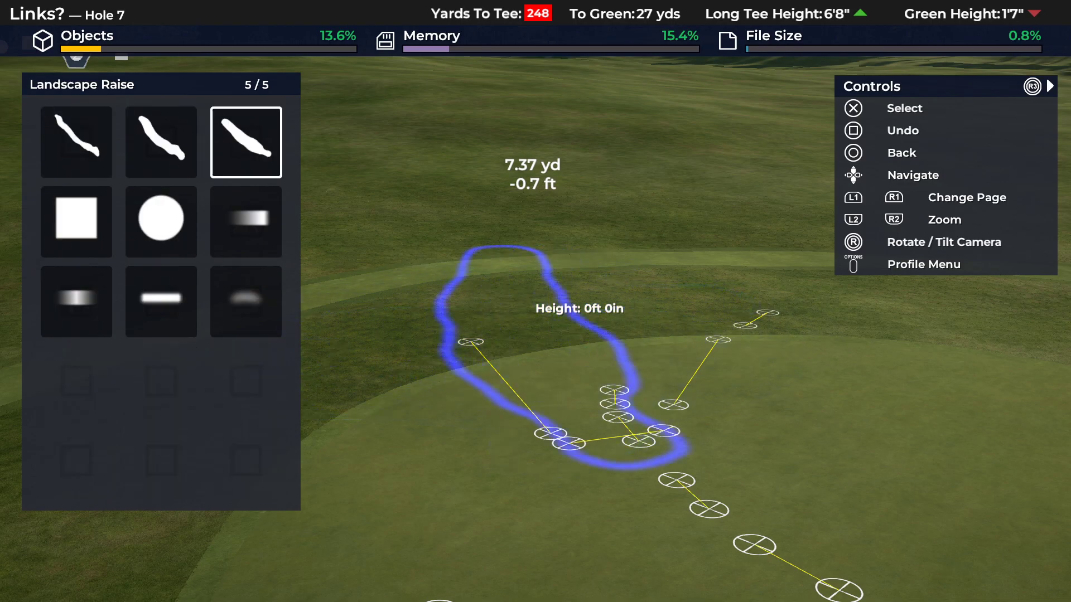
key(e)
key(Right)
key(Right)
key(Down)
key(Return)
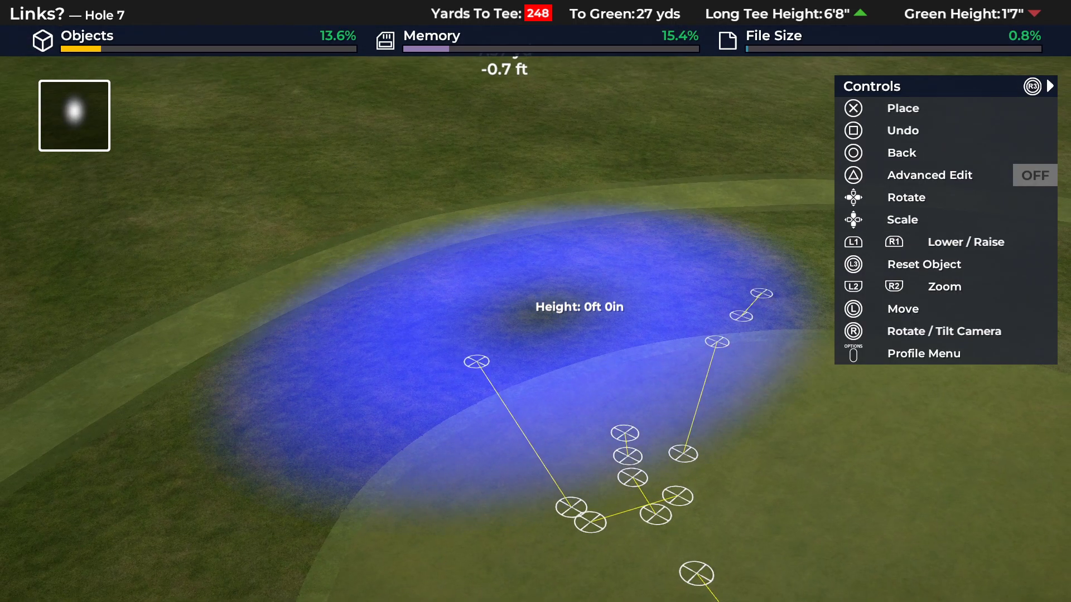
key(e)
key(e)
key(e)
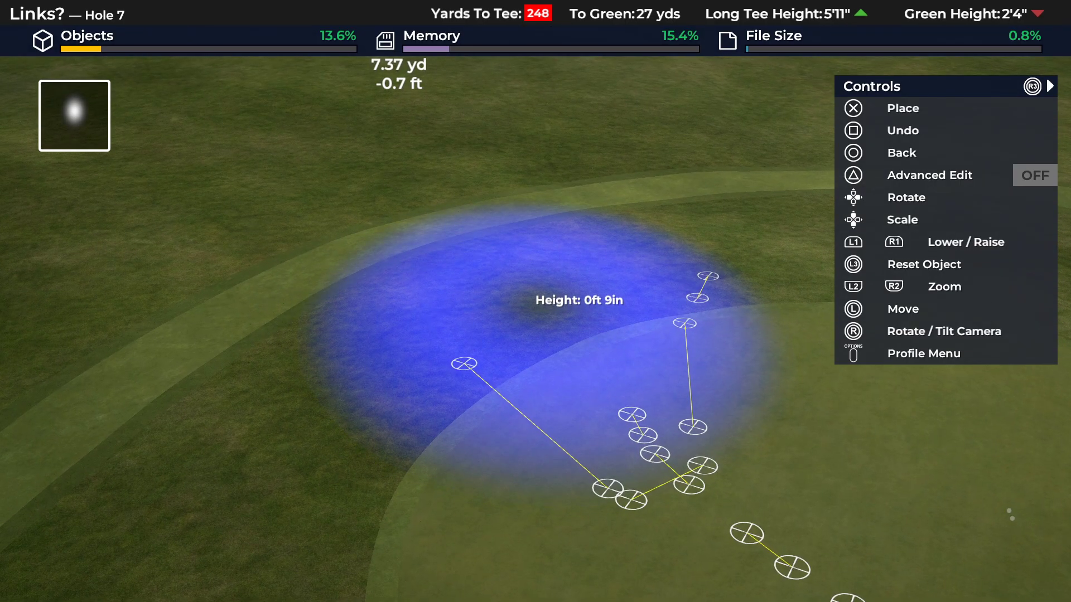
key(Escape)
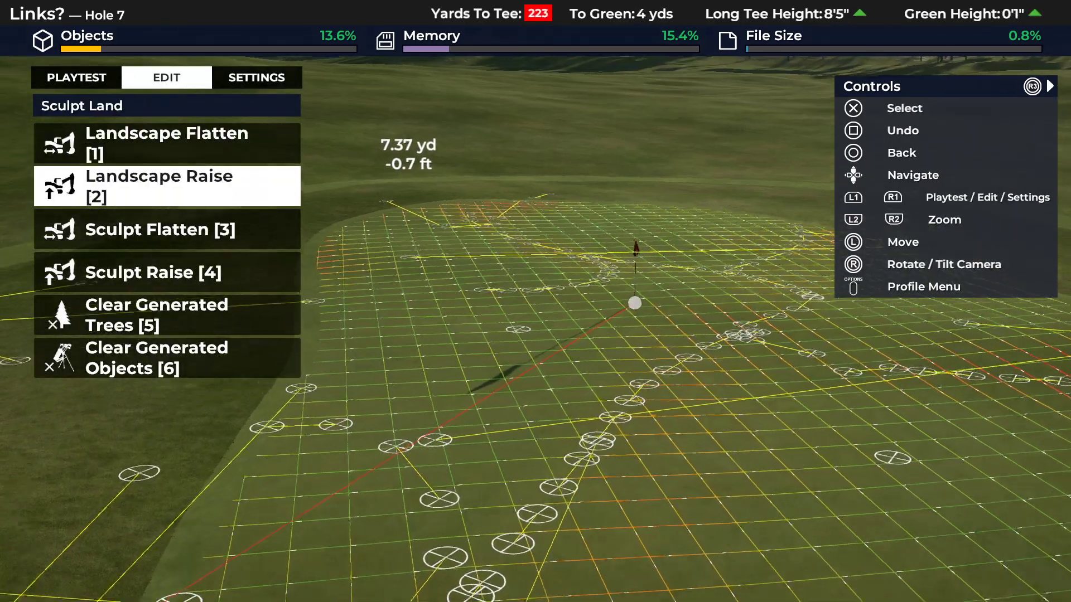
- Apply the soft oval Landscape Raise brush at 0 ft 2 in on the green's back corner and -0 ft 6 in on the adjoining rough
key(Return)
key(Return)
key(e)
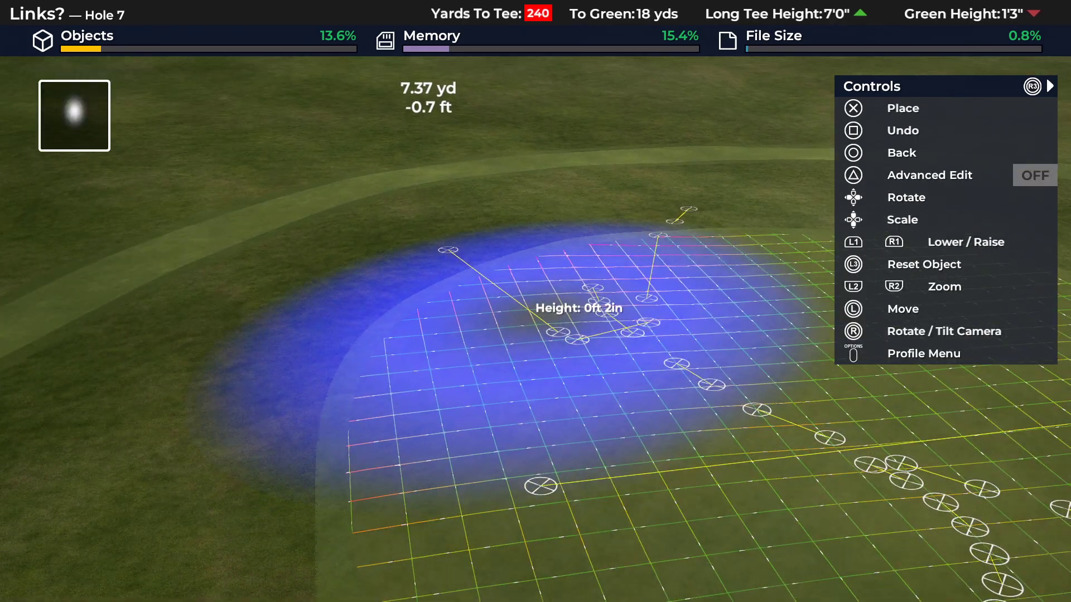
key(e)
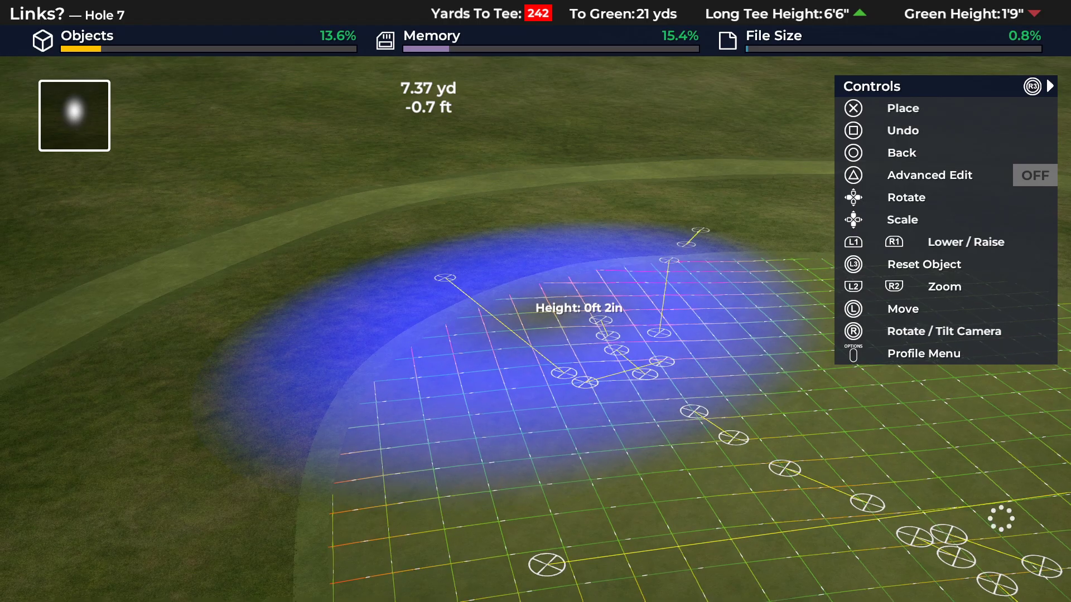
key(Escape)
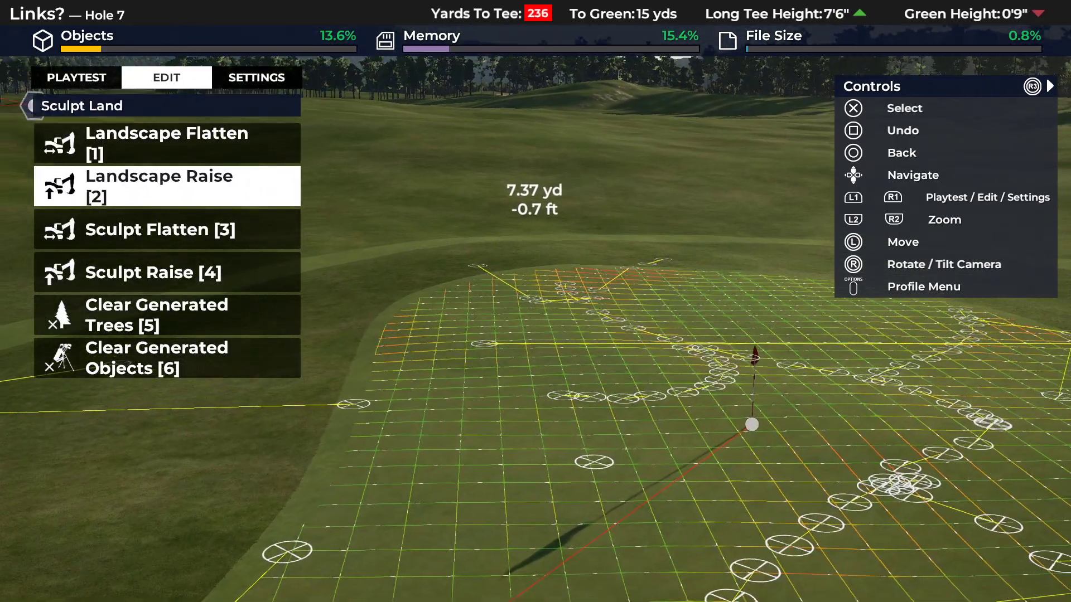
key(Return)
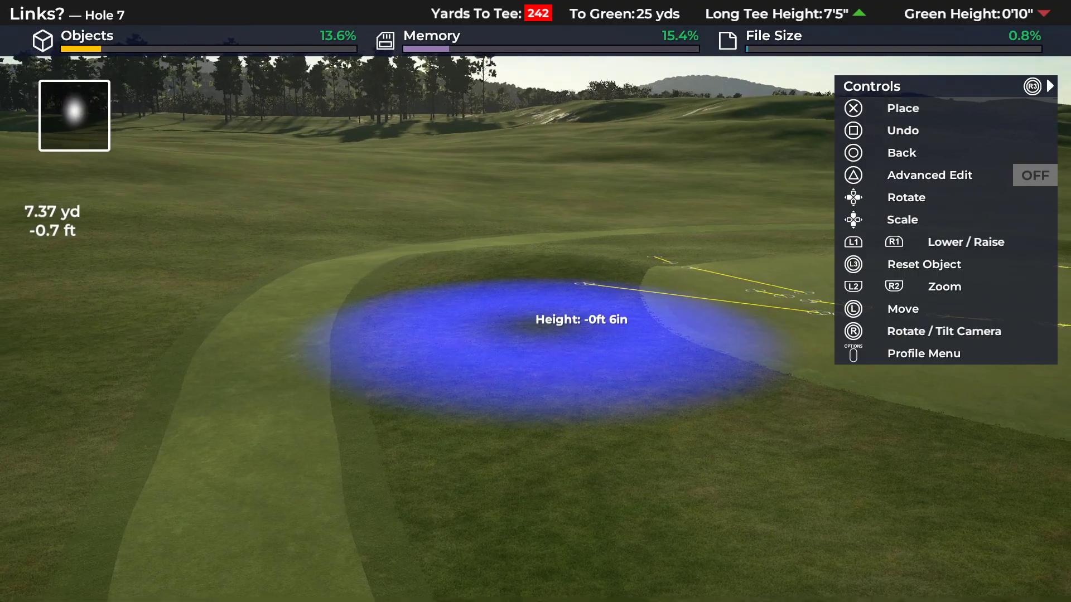
key(Escape)
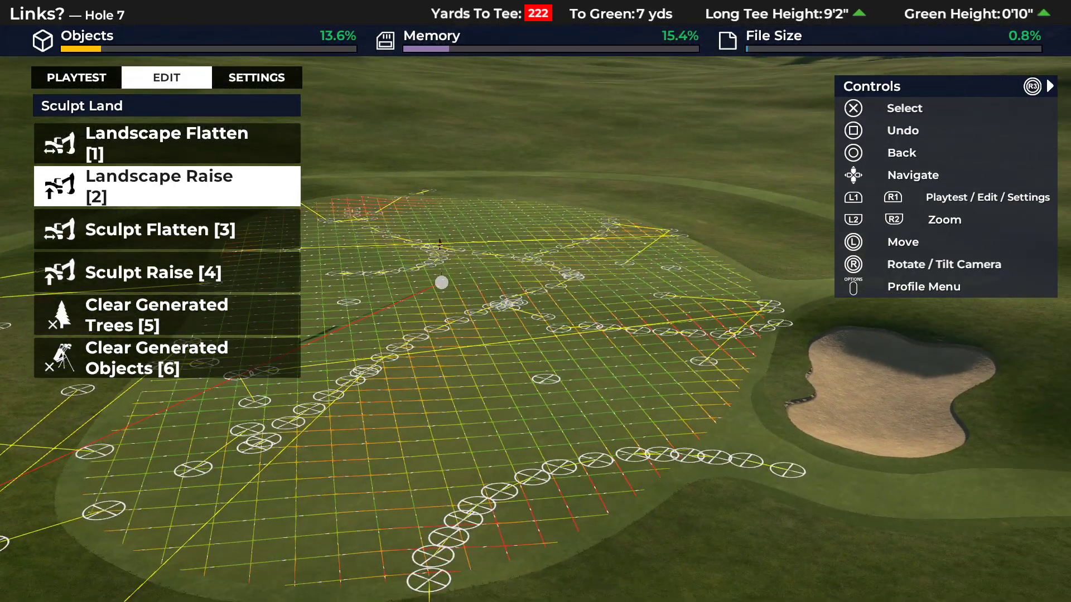
- Clear all distance markers from the green and its surroundings
key(Escape)
key(Up)
key(Return)
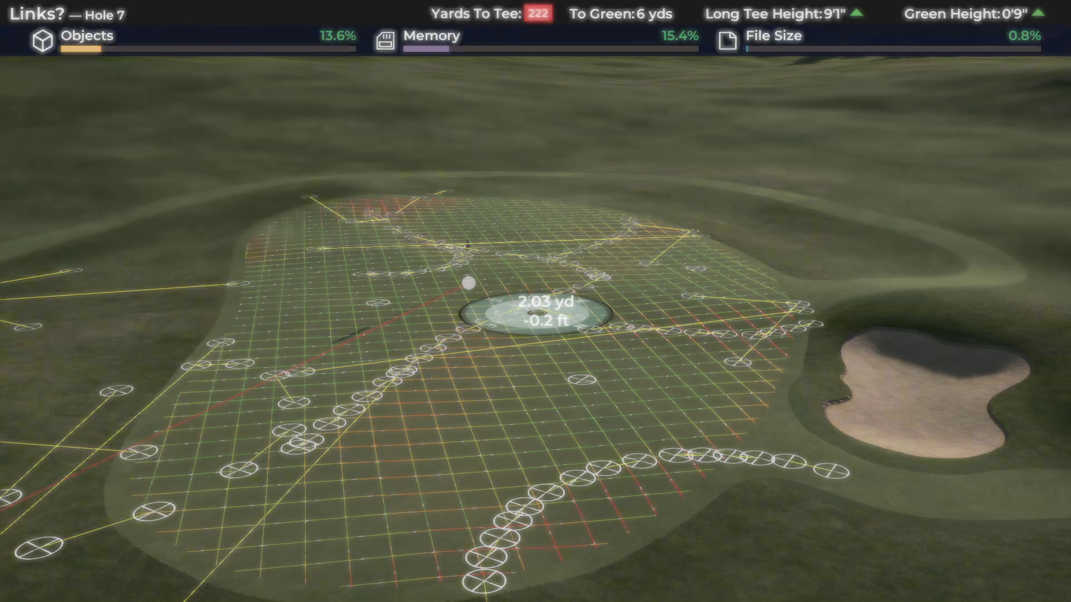
key(Return)
key(e)
key(Down)
key(Down)
key(Return)
key(Escape)
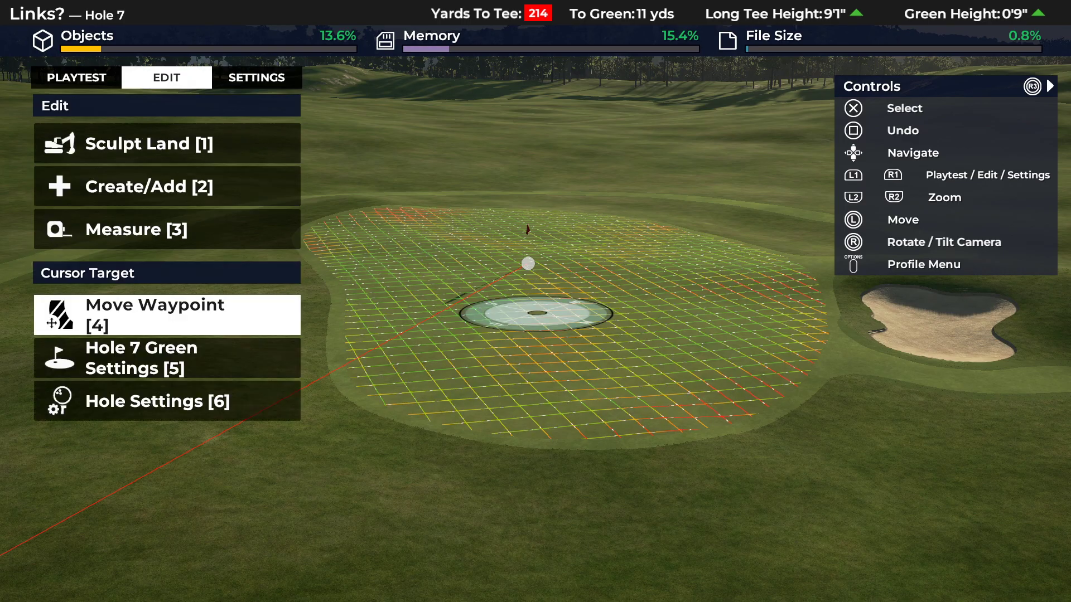
- Place a distance marker on the front section of the green and measure from it toward the flag
key(Return)
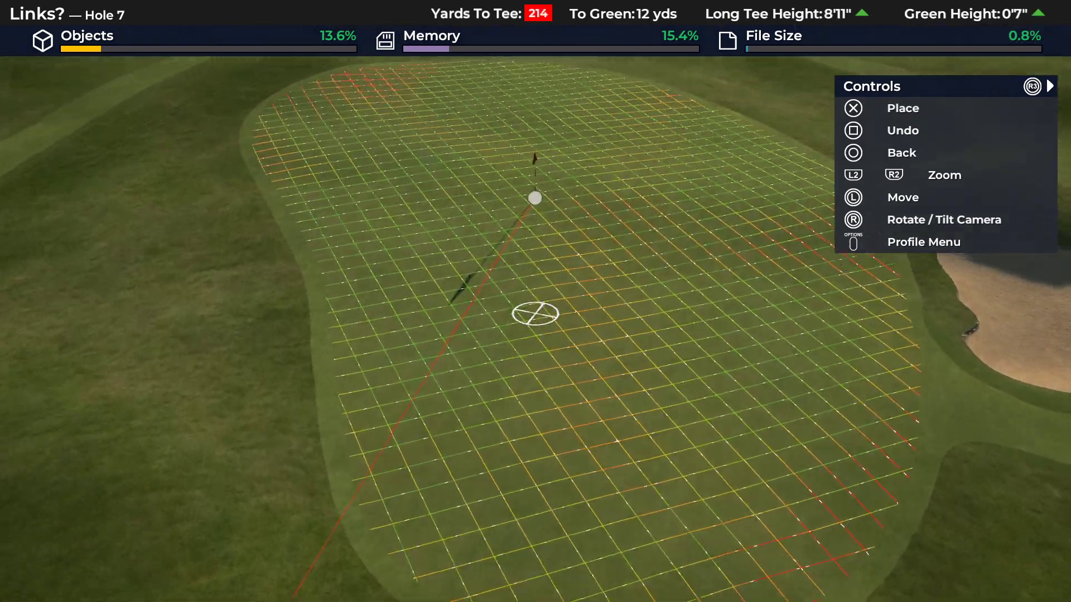
key(Return)
key(Escape)
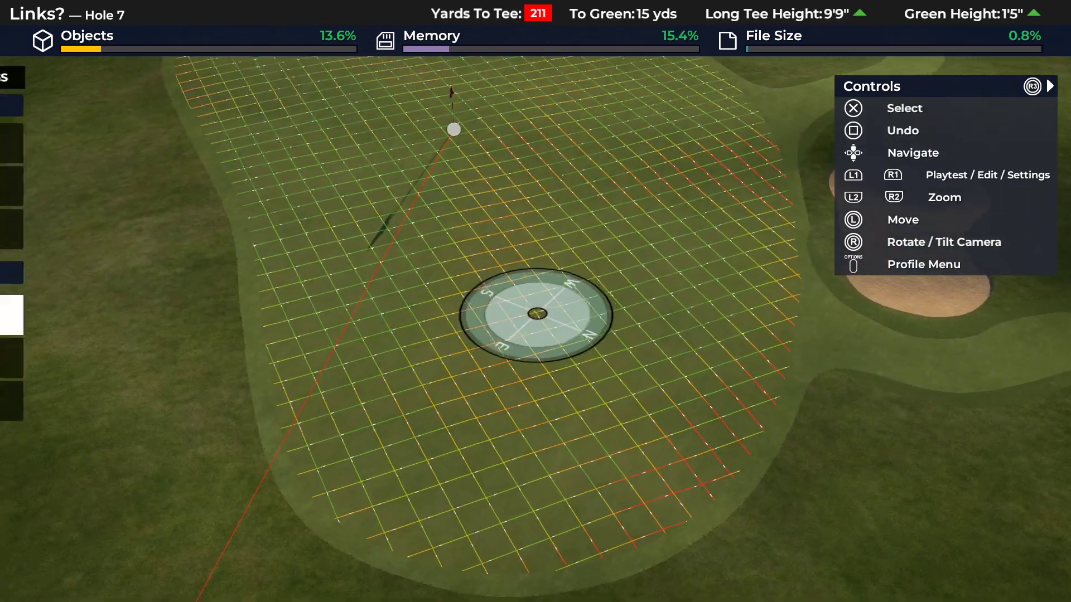
key(3)
key(Return)
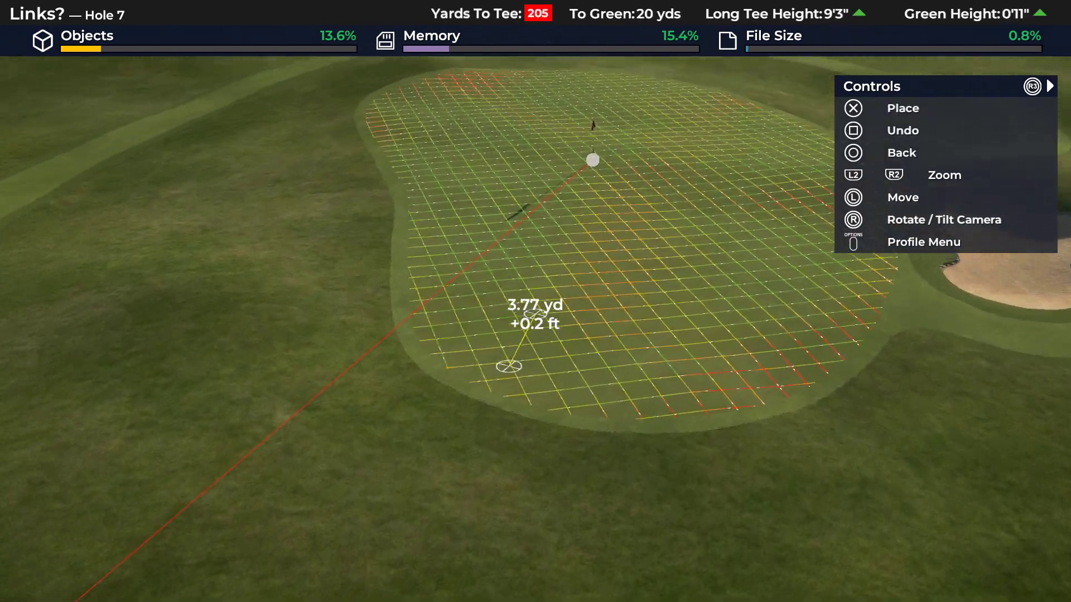
- Mark lines with distance markers from the front past the flag to the back, and from the bunker-side edge toward the middle
key(Return)
key(Return)
key(Return)
key(Return)
key(Return)
key(Return)
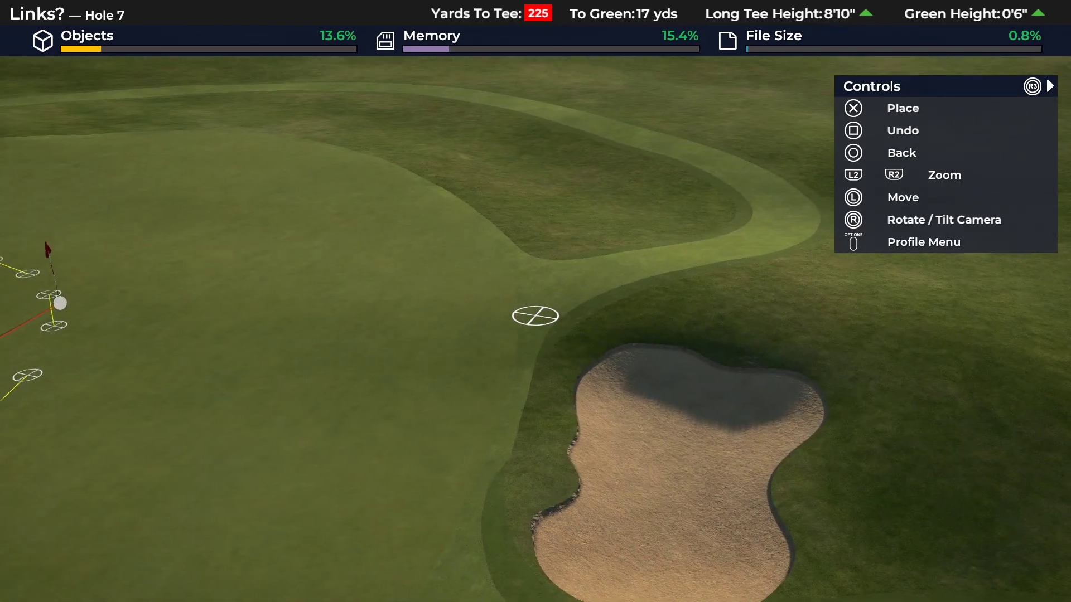
click(536, 316)
click(535, 315)
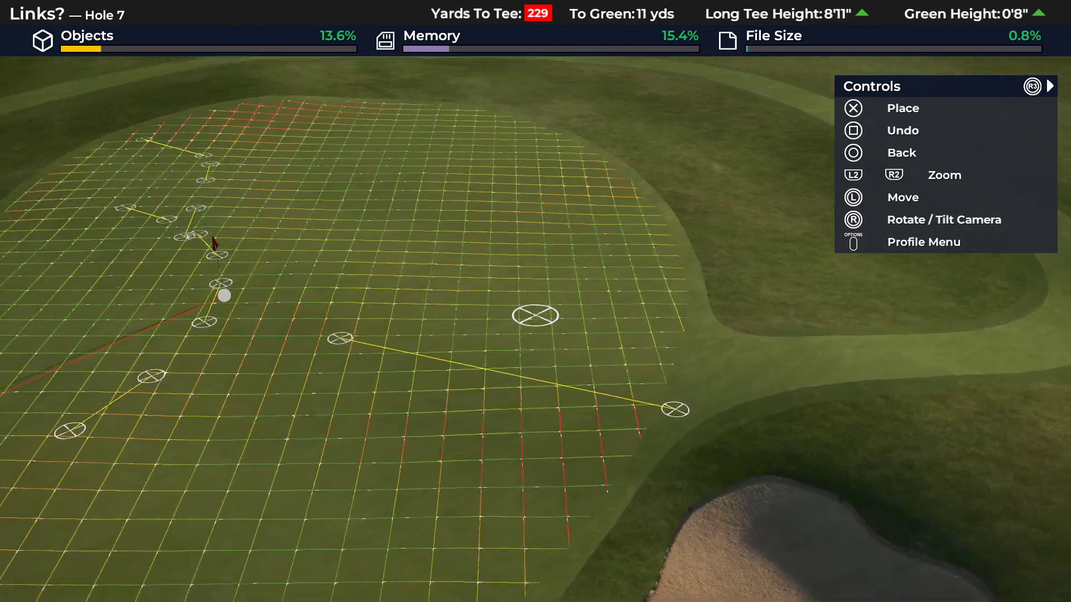
- Lower the green's edge by the fairway strip beyond the bunker, using the soft oval Landscape Raise brush at -0 ft 2 in
key(Escape)
key(Down)
key(Return)
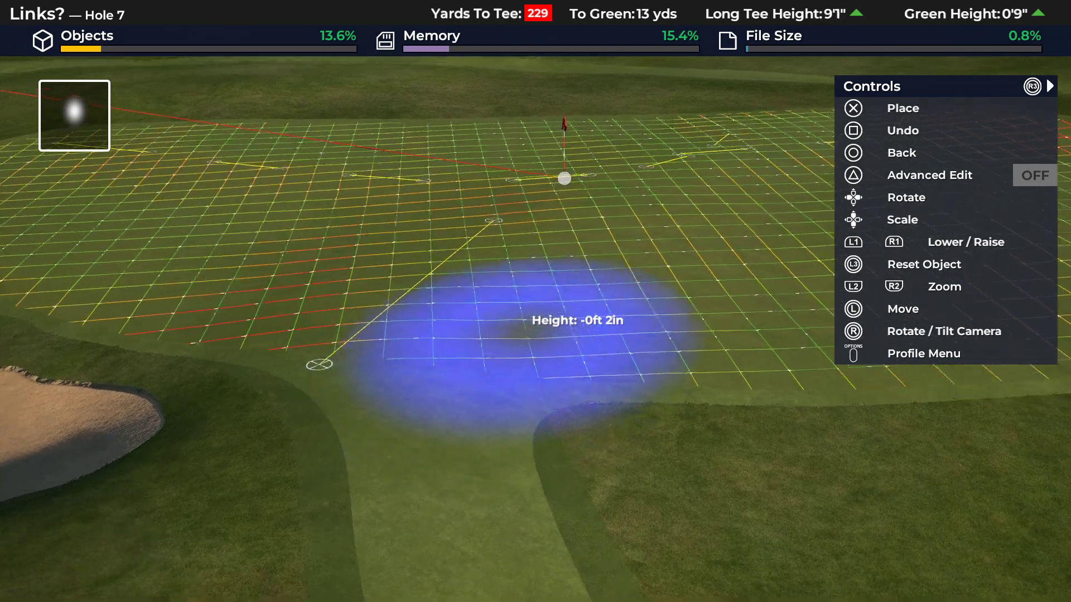
key(Escape)
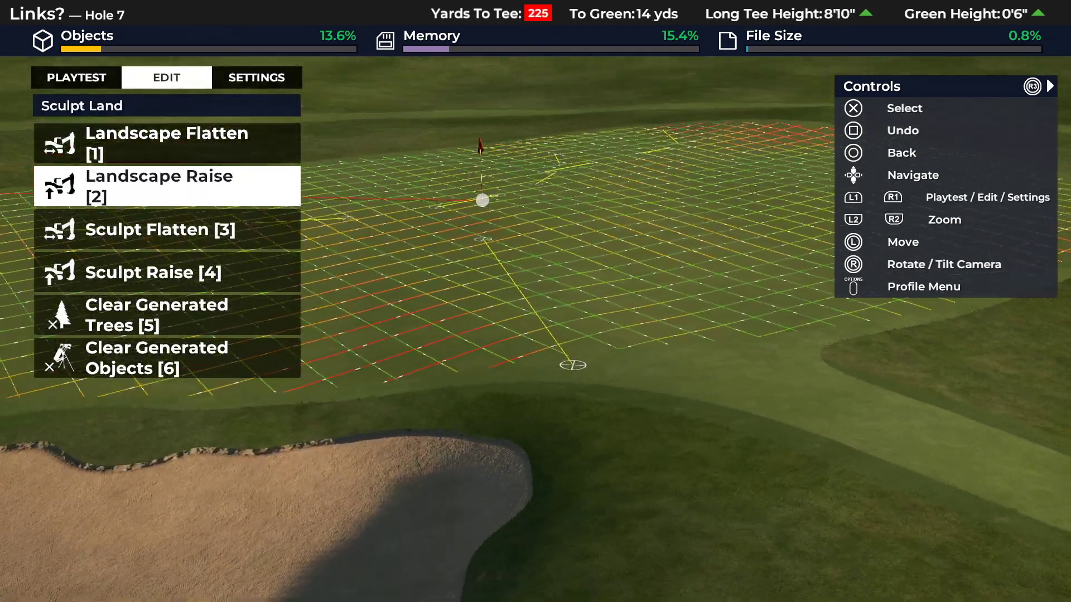
- Leave land sculpting and choose the distance measuring tool over the back section of the green
key(Escape)
key(Down)
key(Down)
key(Down)
key(Return)
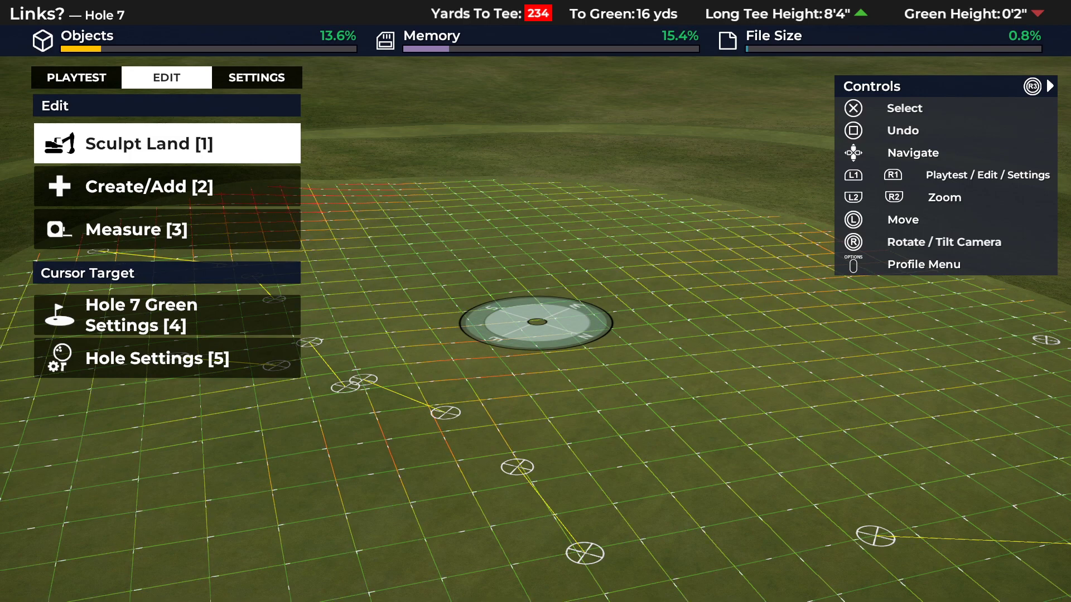
key(Down)
key(Down)
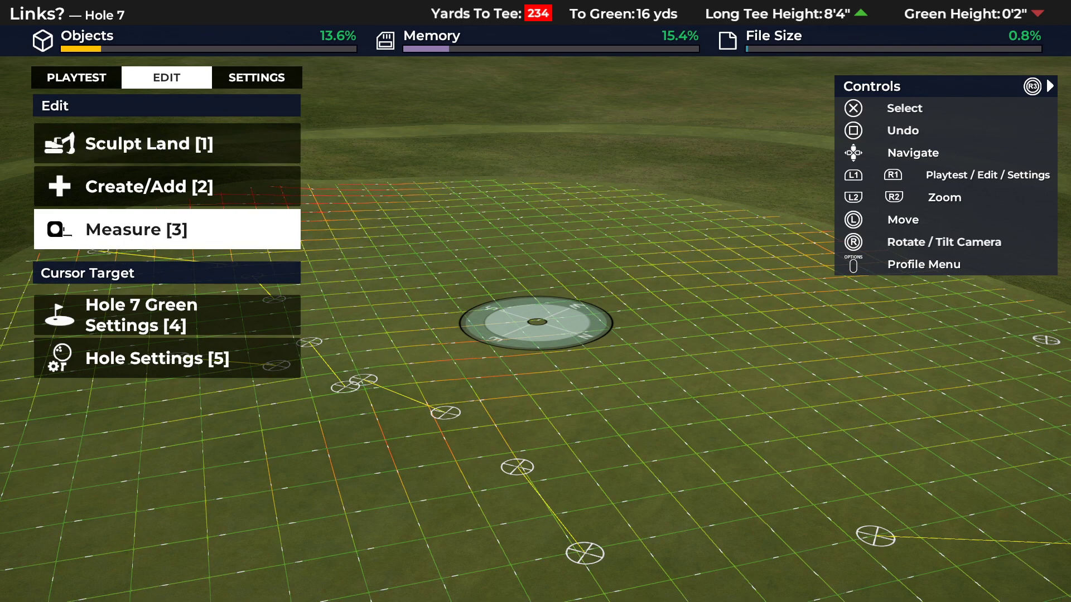